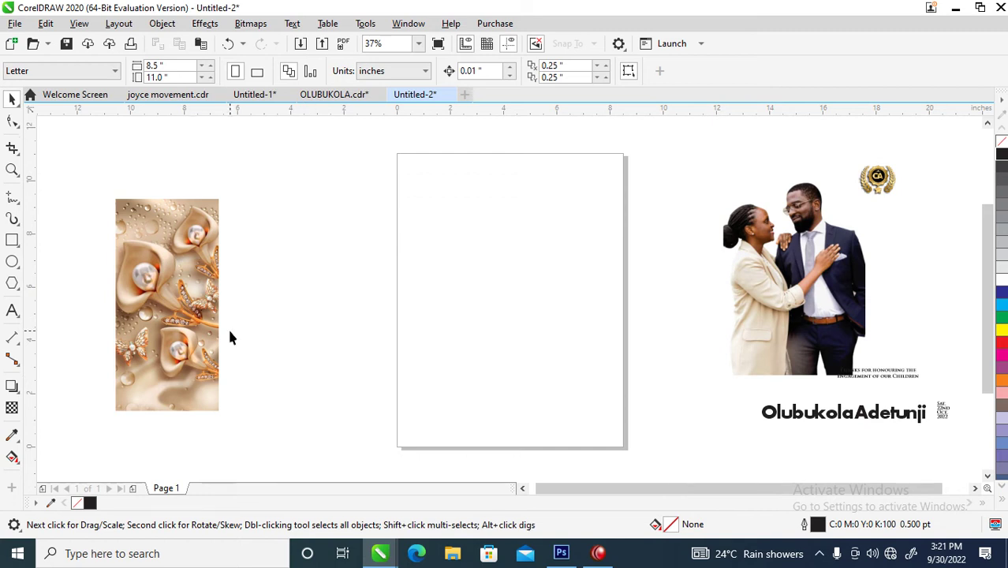
# Step: Move the flower image down-left on the pasteboard to X -8.908, Y 4.056, then deselect it
pyautogui.moveTo(205, 335); pyautogui.dragTo(255, 302)
pyautogui.moveTo(253, 263); pyautogui.dragTo(195, 329)
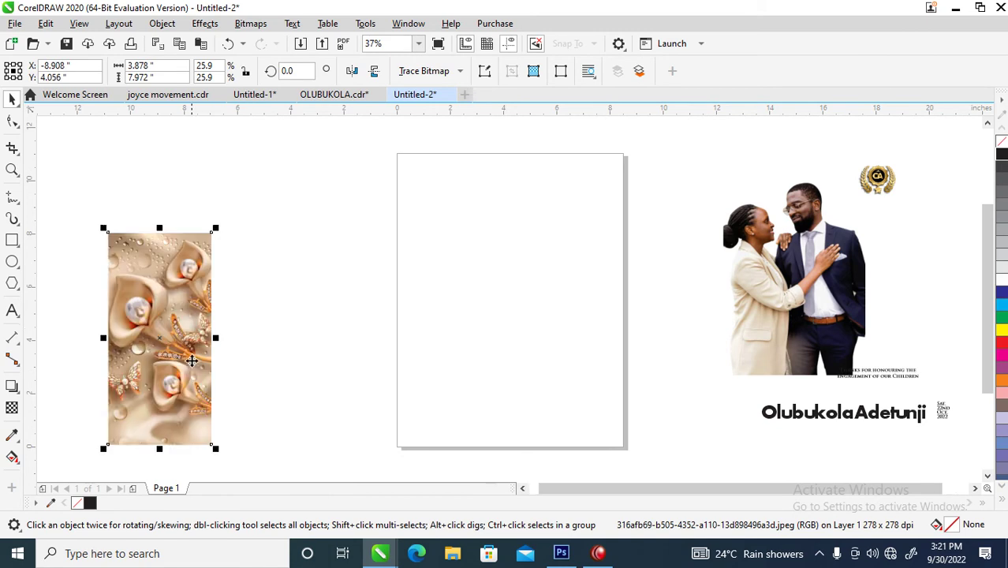
pyautogui.click(323, 276)
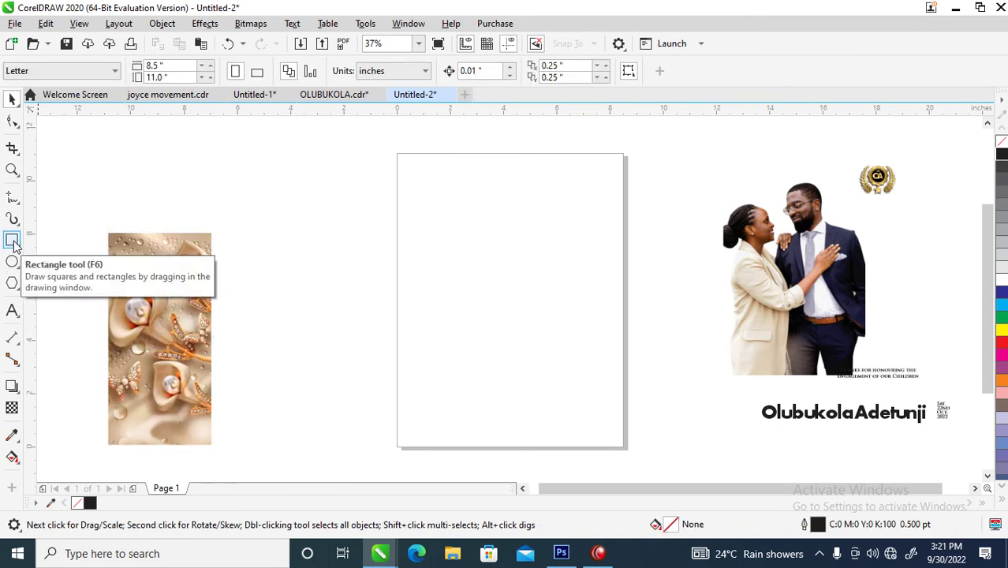
# Step: Set the page size to A5 and draw a page-sized 148×210 mm rectangle
pyautogui.click(114, 71)
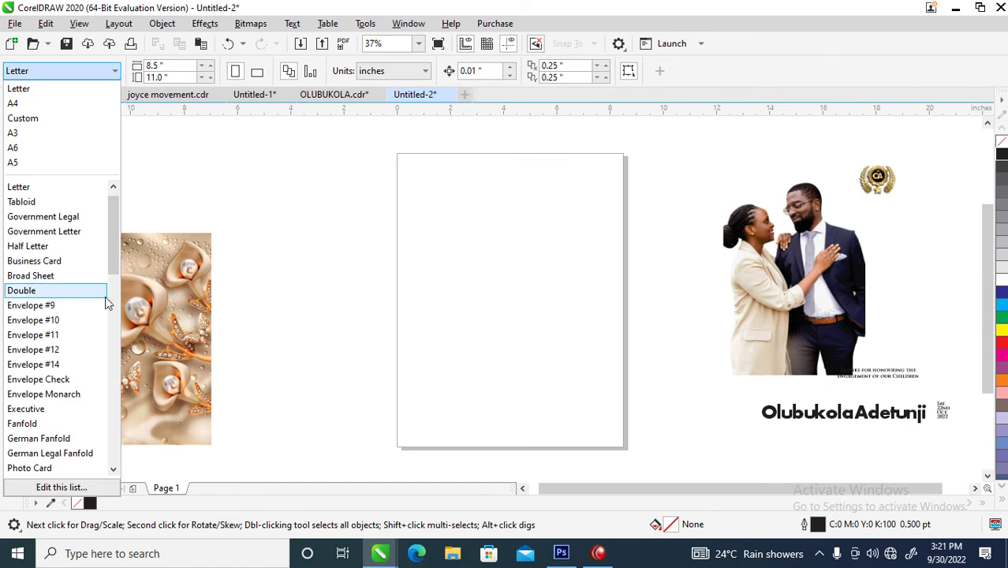
pyautogui.click(17, 162)
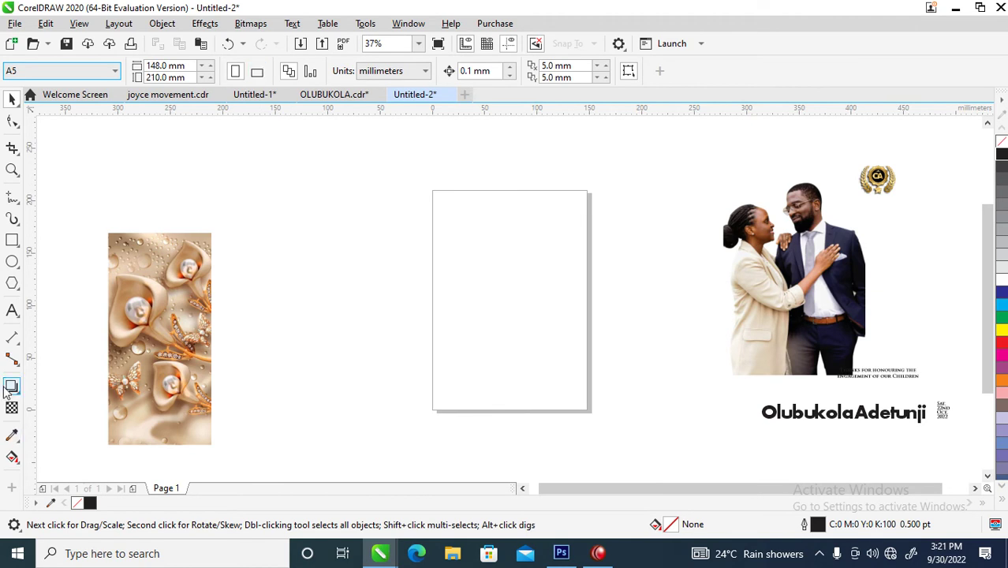
pyautogui.doubleClick(13, 241)
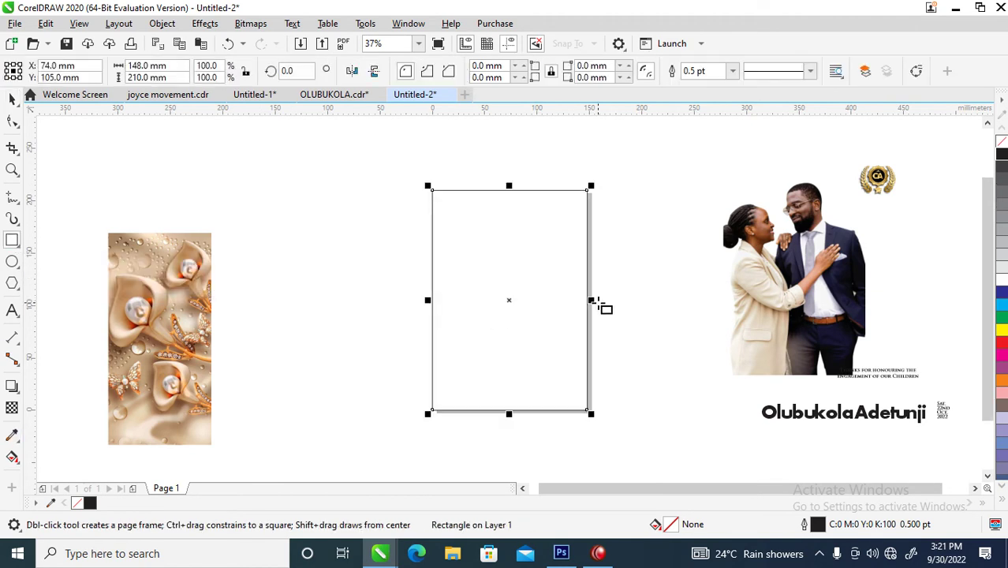
# Step: Drop a mirrored copy of the rectangle as the left panel and move the flower image beside the page
pyautogui.press('space')
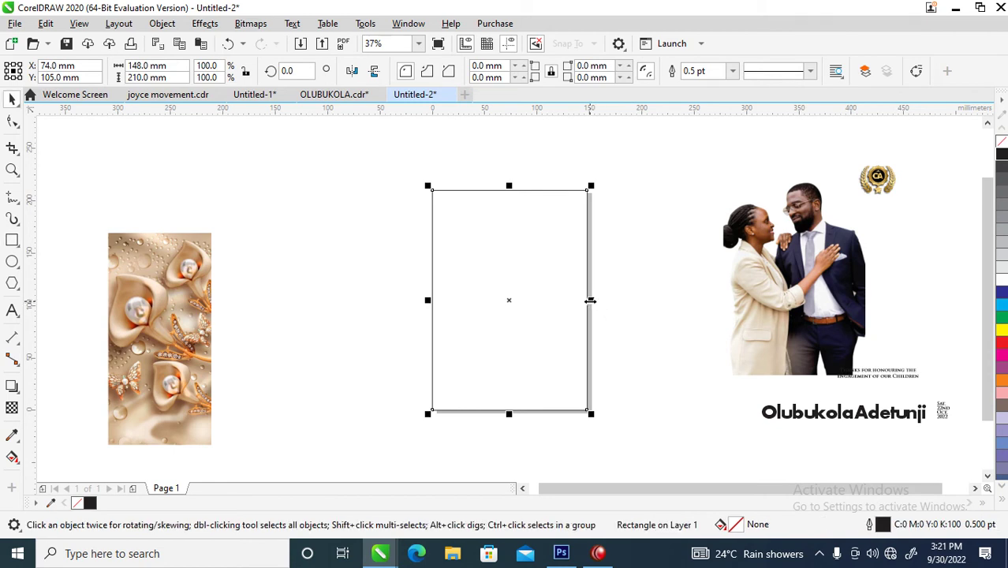
pyautogui.moveTo(591, 300); pyautogui.dragTo(426, 304)
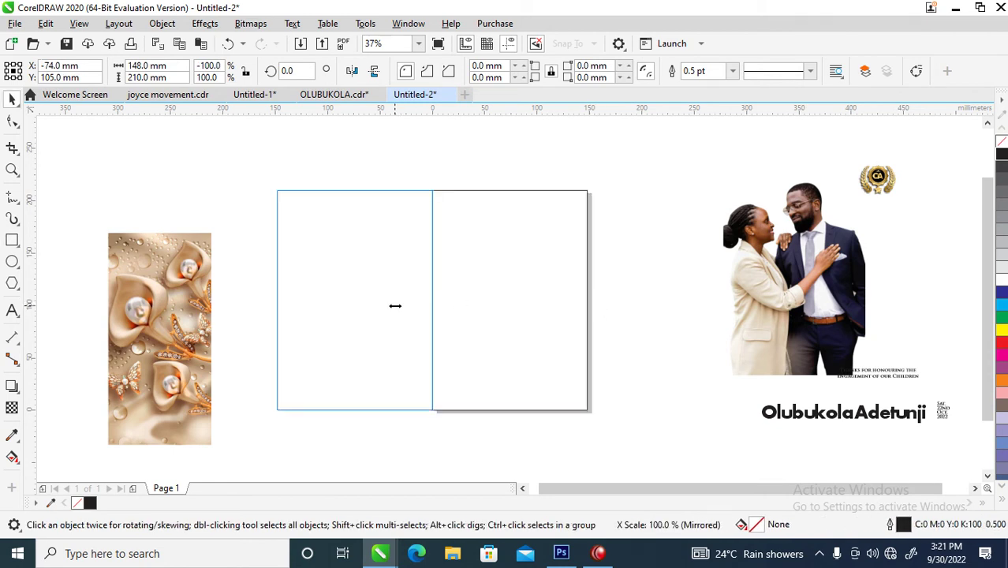
pyautogui.moveTo(395, 305); pyautogui.dragTo(402, 330)
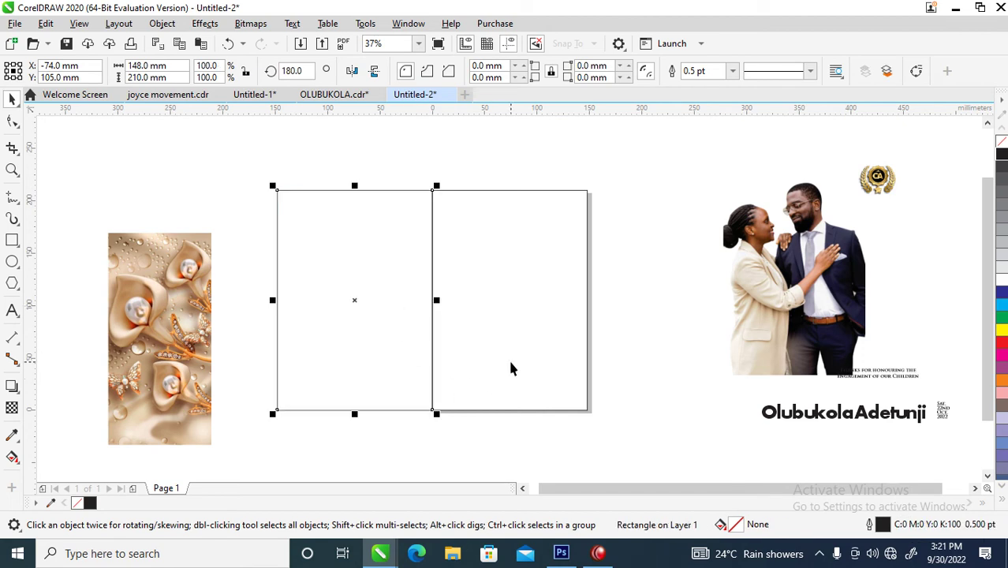
pyautogui.moveTo(193, 338); pyautogui.dragTo(658, 338)
# Step: Rotate the flower image 90° into landscape (202.495 × 98.511 mm) and move it onto the right panel
pyautogui.click(668, 284)
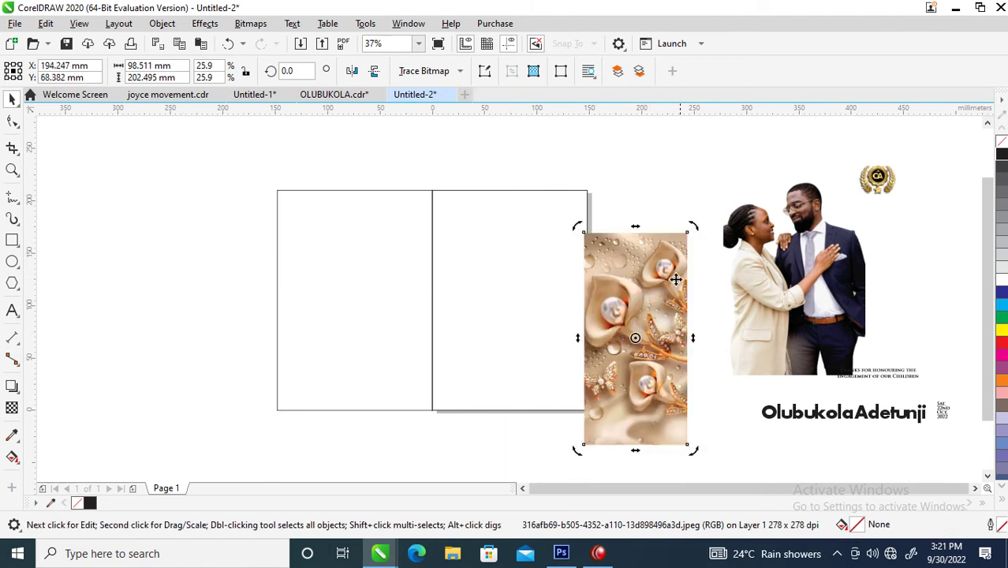
pyautogui.moveTo(695, 226); pyautogui.dragTo(534, 284)
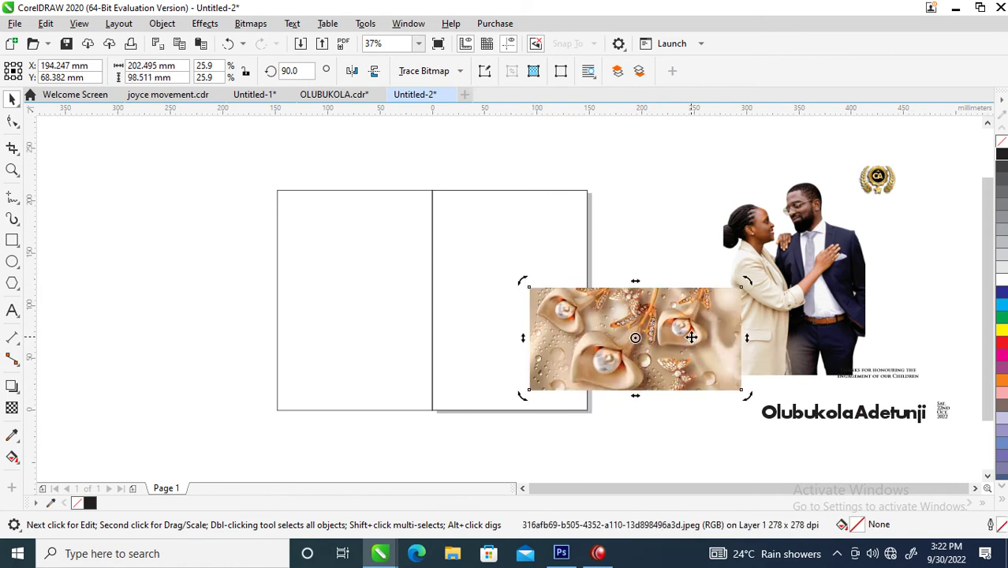
pyautogui.hotkey('ctrl', 'z')
pyautogui.click(641, 183)
pyautogui.click(645, 283)
pyautogui.click(649, 282)
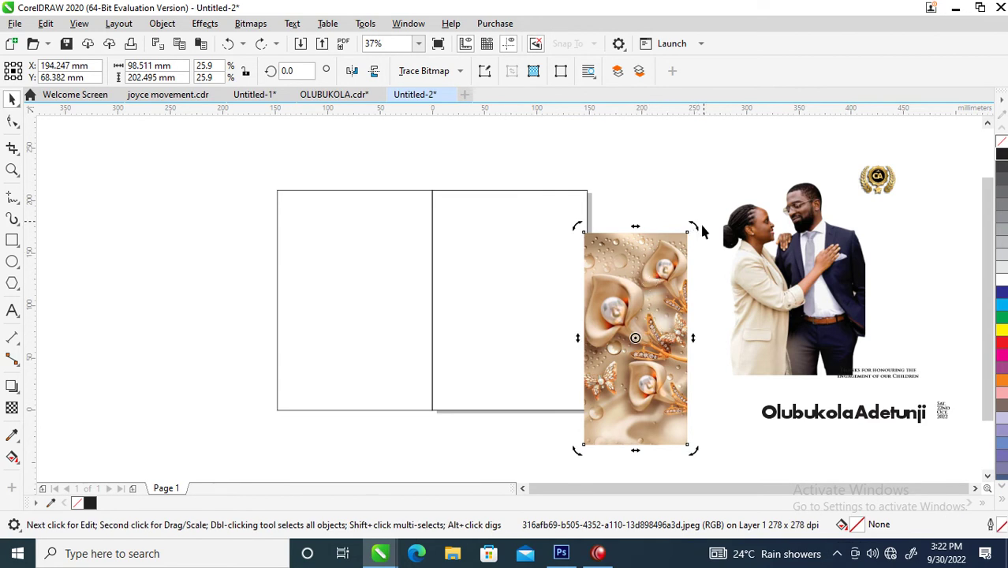
pyautogui.moveTo(691, 225); pyautogui.dragTo(482, 277)
pyautogui.moveTo(731, 347); pyautogui.dragTo(649, 324)
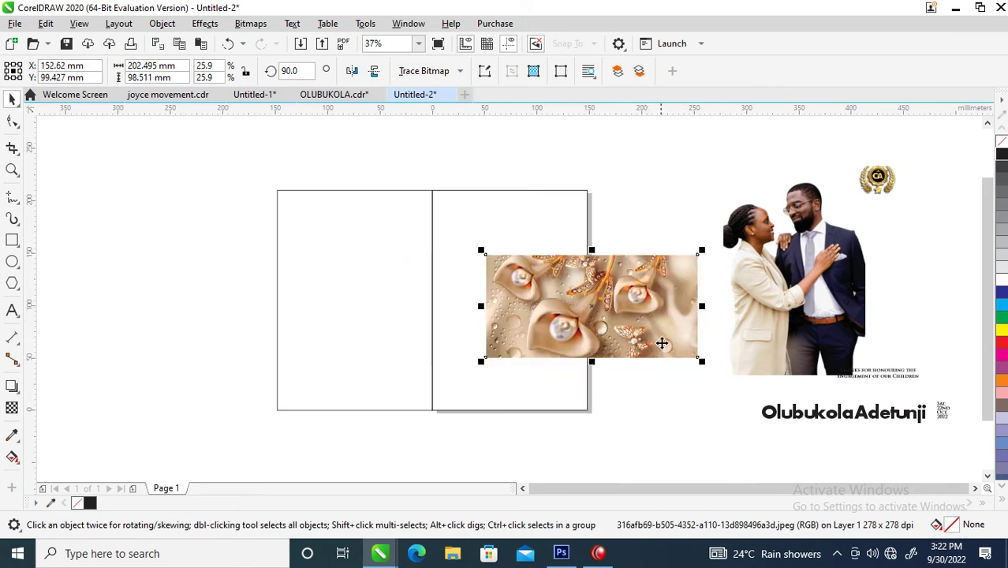
# Step: Convert the flower image to a 200 dpi CMYK bitmap and nudge it up-left on the right panel
pyautogui.hotkey('alt', 'b')
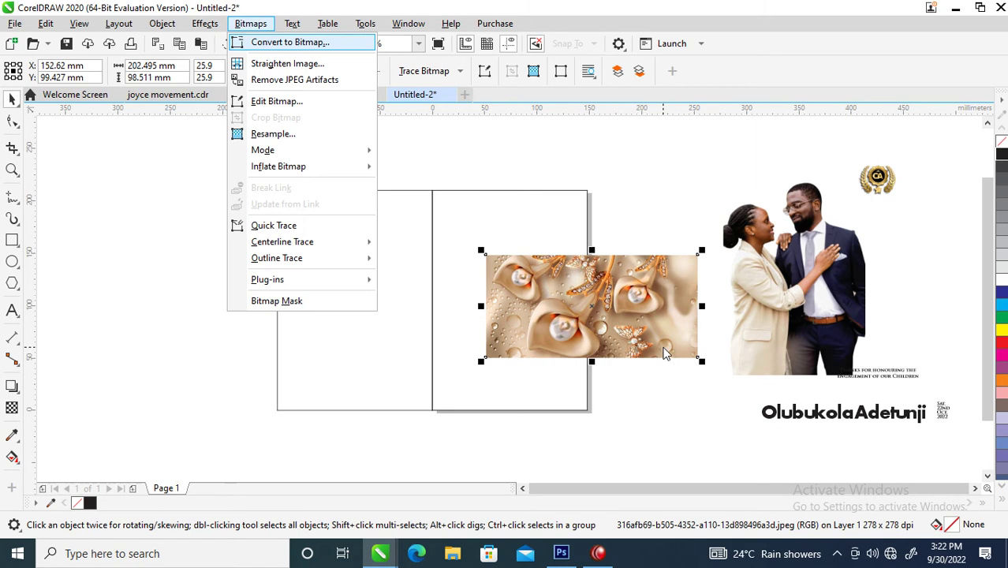
pyautogui.click(288, 43)
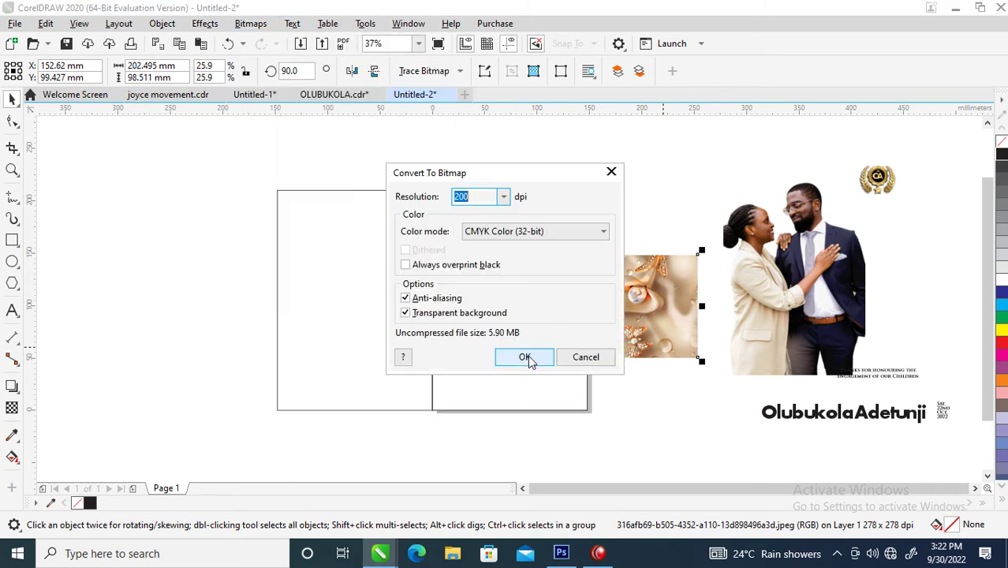
pyautogui.click(526, 357)
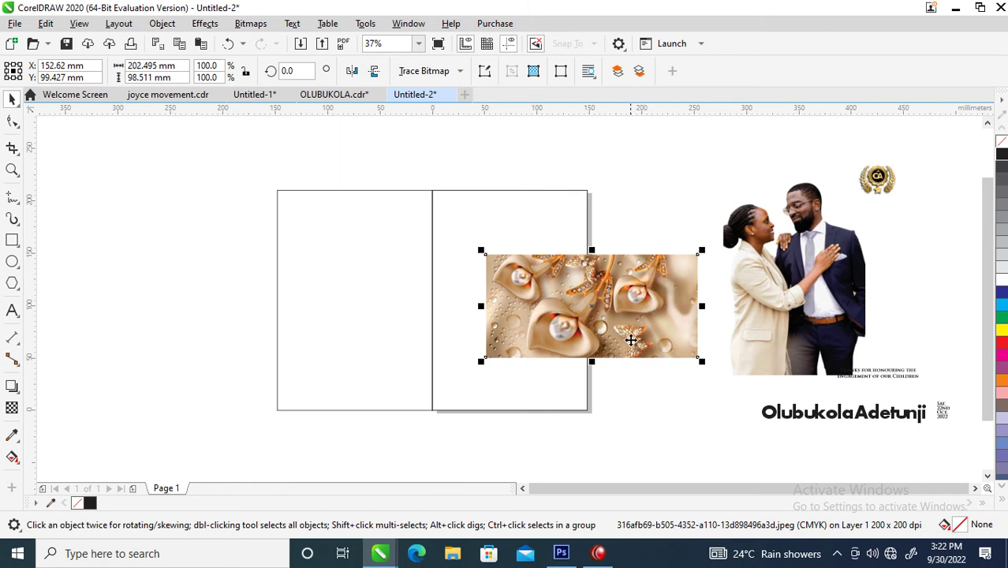
pyautogui.moveTo(631, 320); pyautogui.dragTo(605, 316)
pyautogui.click(12, 240)
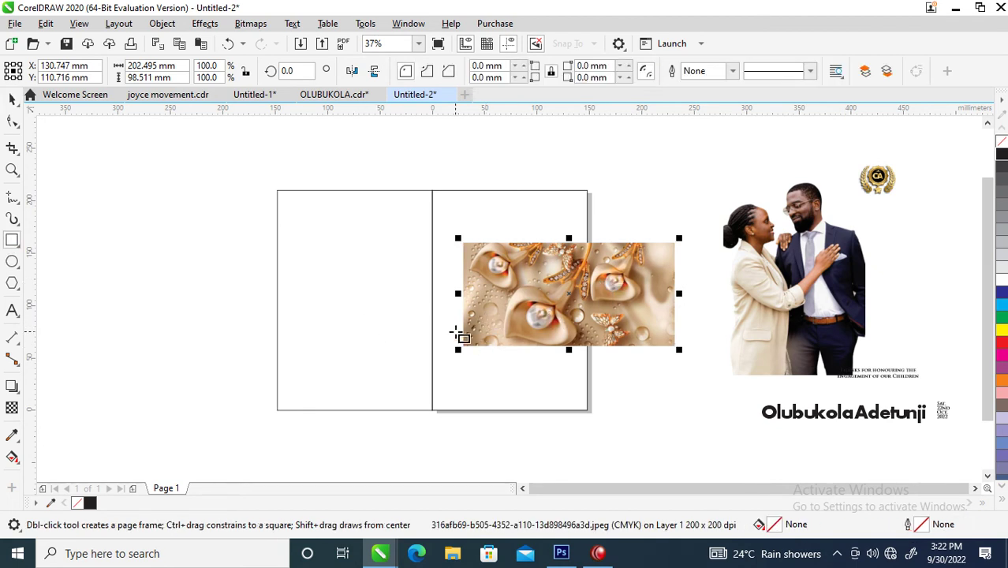
# Step: Draw a thin bar across the lower flower image, filled and outlined in navy sampled from the suit
pyautogui.moveTo(459, 325); pyautogui.dragTo(598, 341)
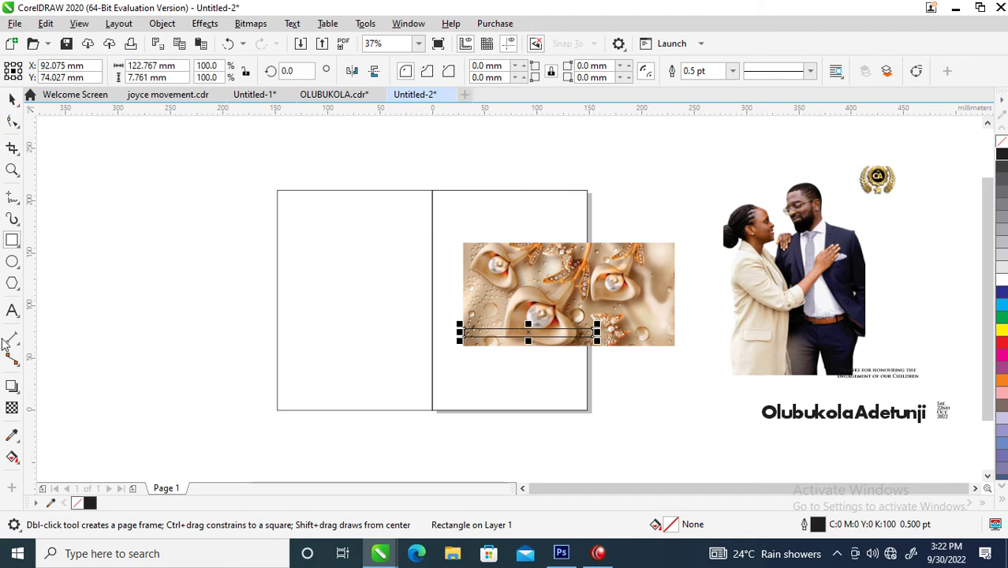
pyautogui.click(11, 434)
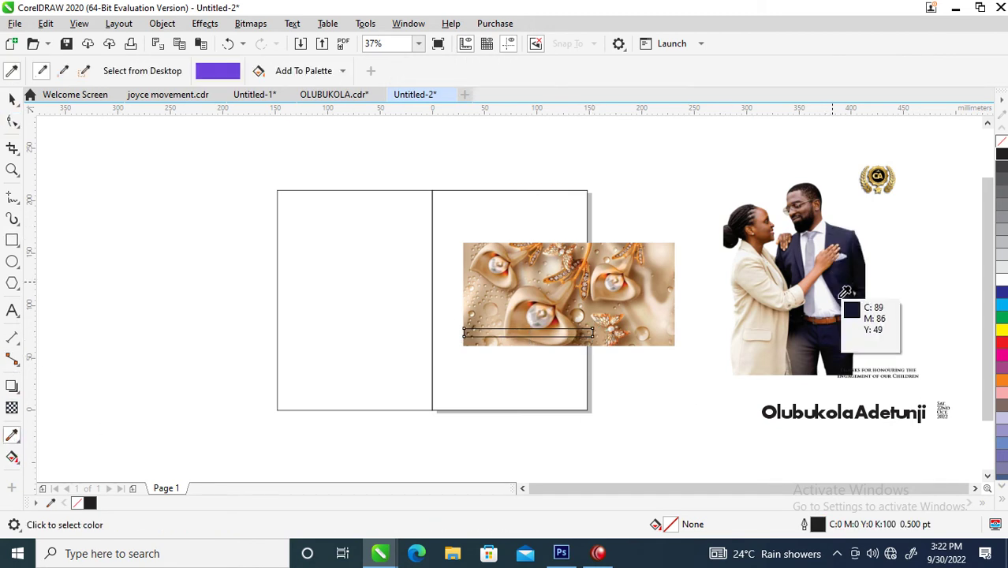
pyautogui.click(797, 247)
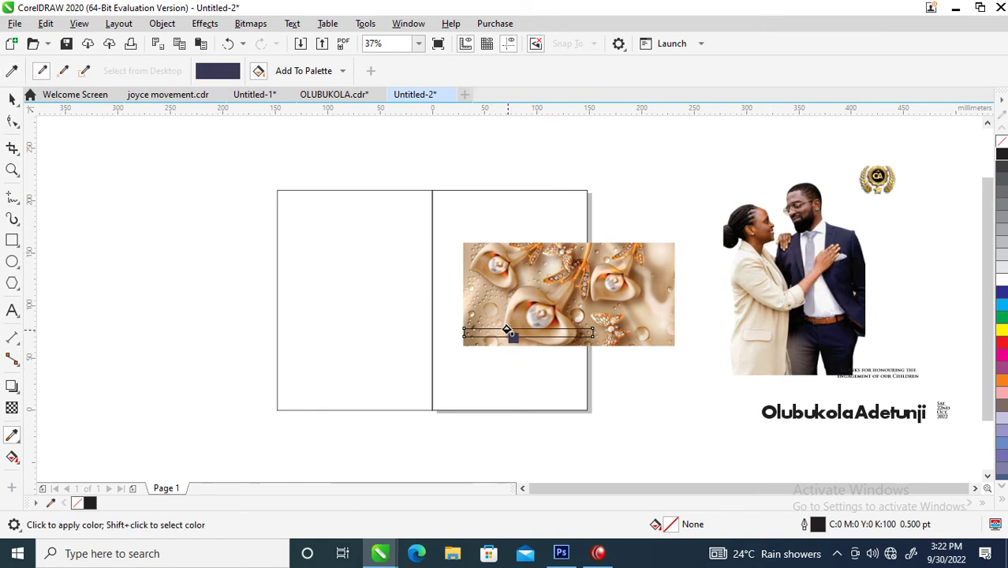
pyautogui.click(512, 335)
pyautogui.click(514, 334)
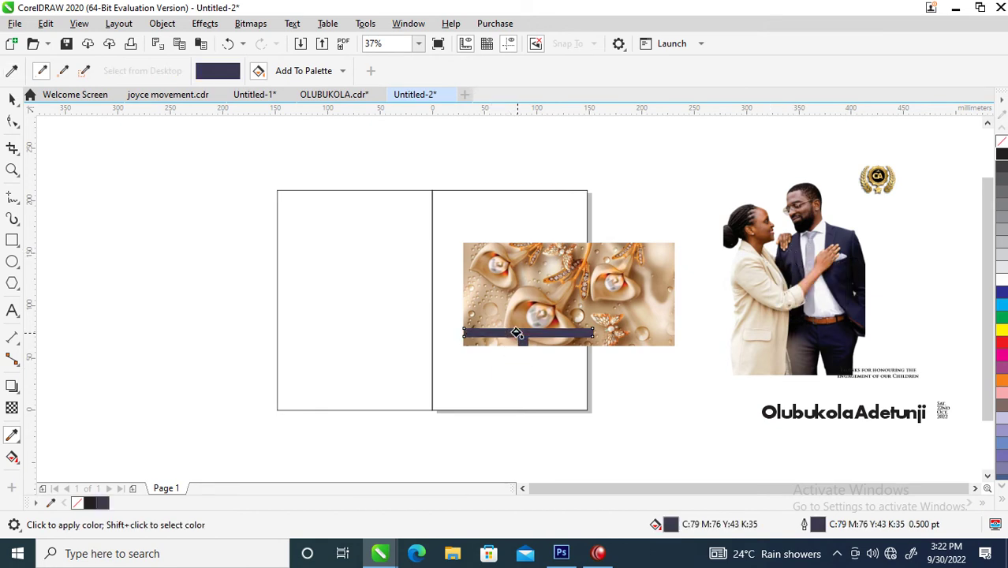
pyautogui.press('space')
# Step: Move the bar near the image top, make it white and wider, then select image and bars together
pyautogui.moveTo(547, 333); pyautogui.dragTo(629, 259)
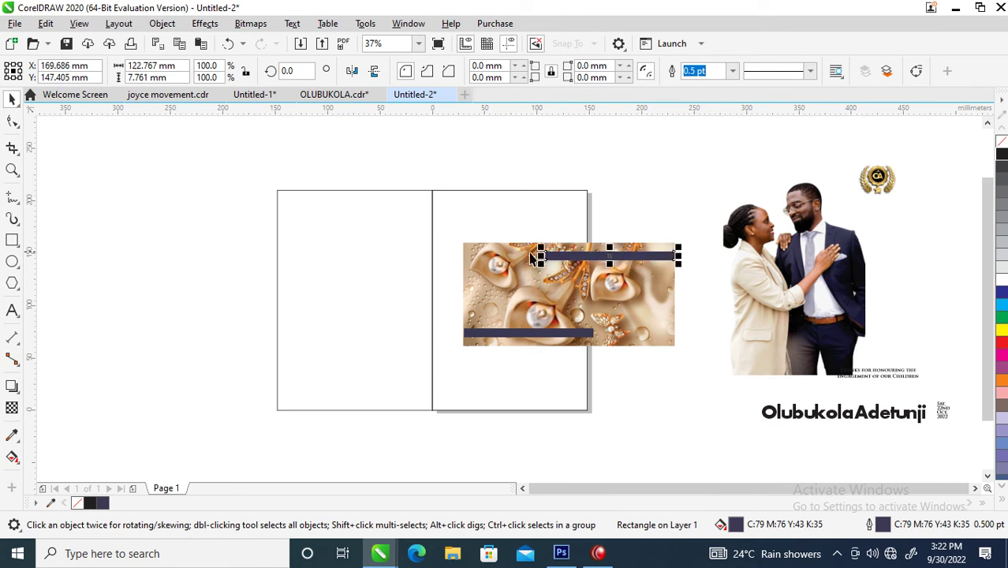
pyautogui.moveTo(540, 255); pyautogui.dragTo(624, 254)
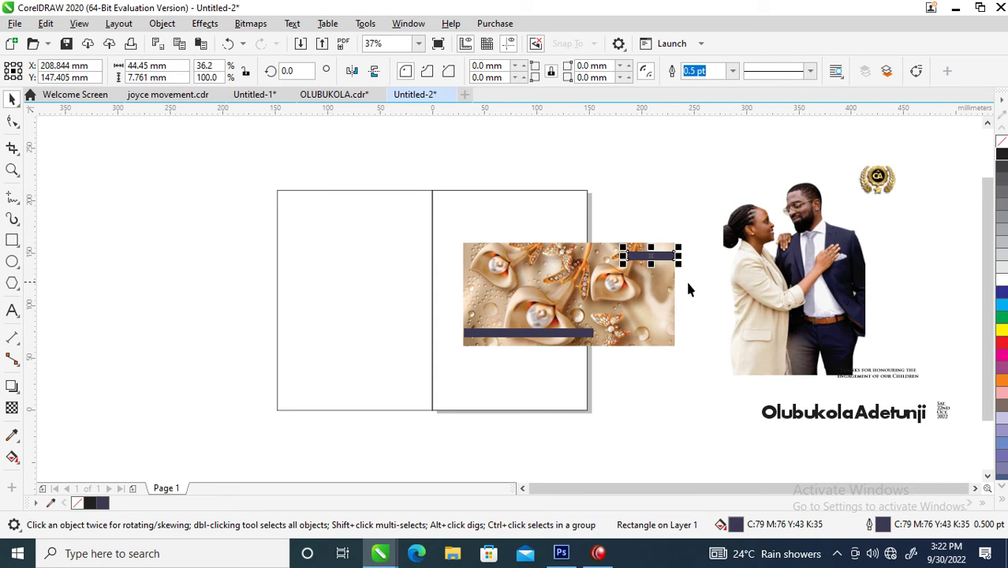
pyautogui.click(999, 279)
pyautogui.moveTo(622, 251); pyautogui.dragTo(586, 254)
pyautogui.moveTo(713, 207); pyautogui.dragTo(455, 357)
# Step: Group the floral image and bars and PowerClip the group inside the right panel
pyautogui.hotkey('ctrl', 'g')
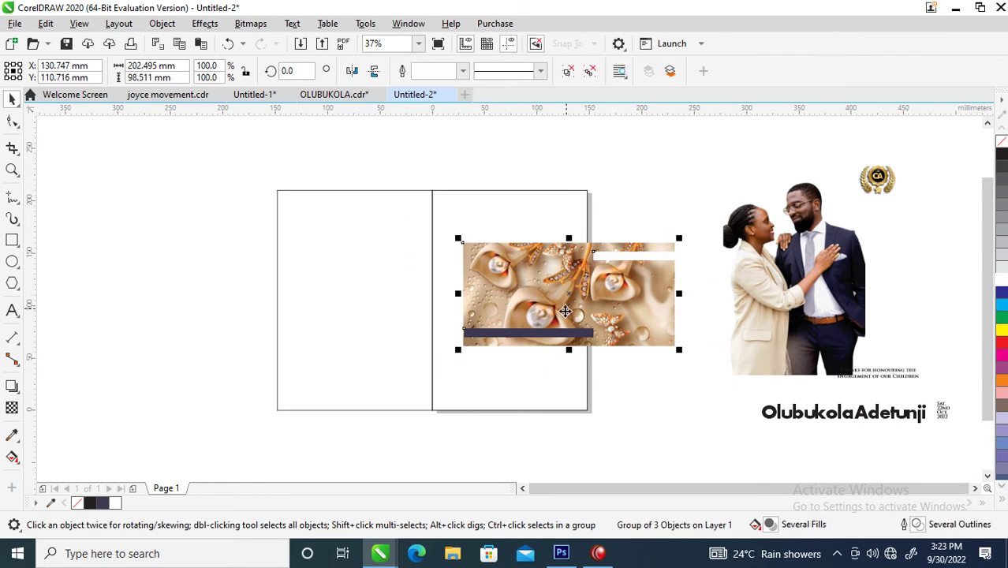
pyautogui.click(159, 29)
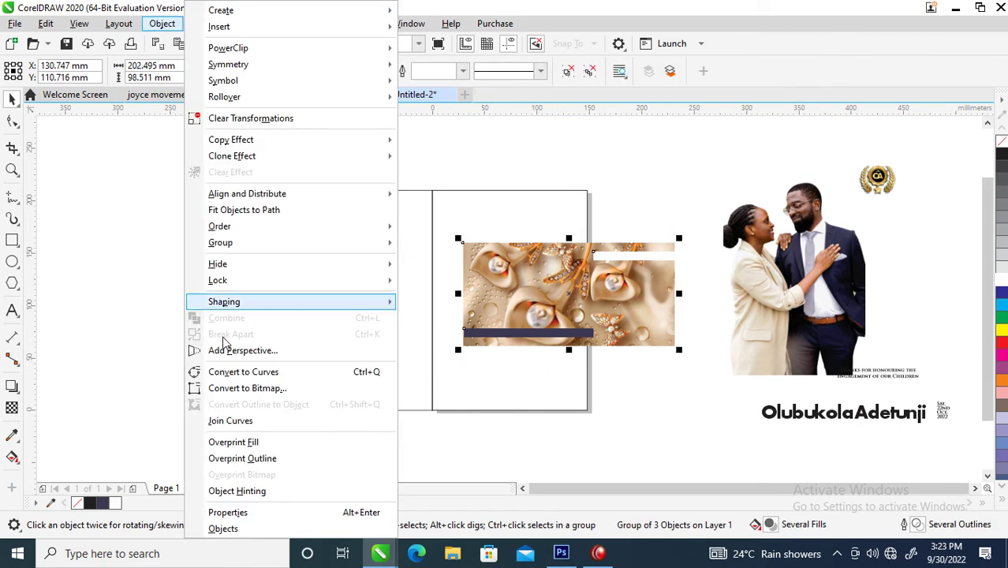
pyautogui.moveTo(225, 50)
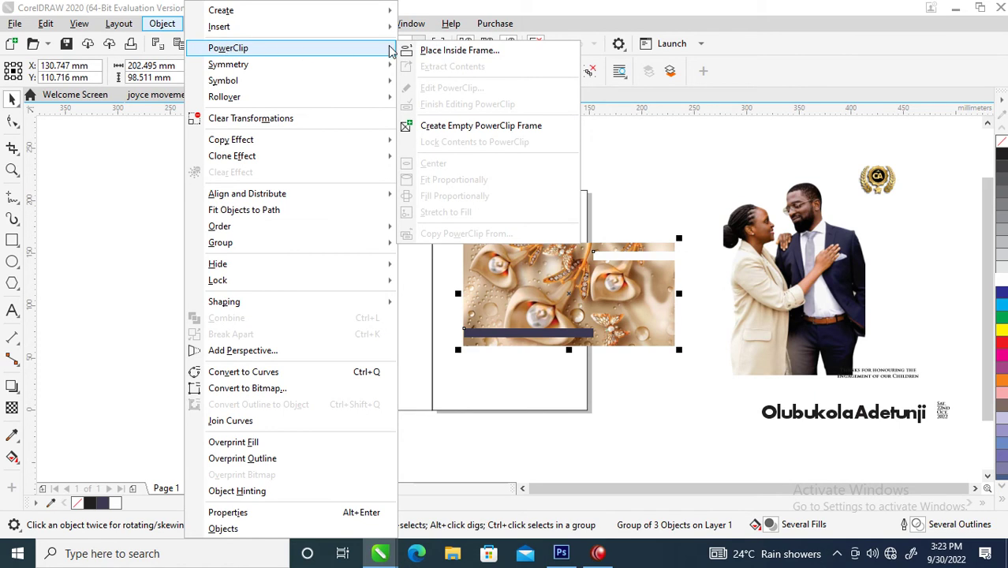
pyautogui.click(439, 50)
pyautogui.click(450, 214)
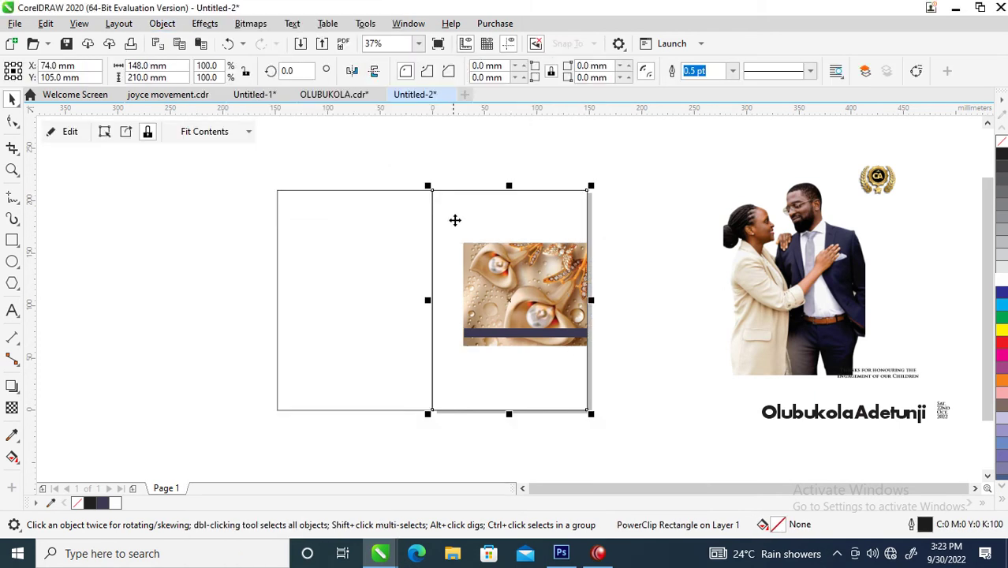
# Step: Shift the floral image left within the panel and move the couple photo closer to the page
pyautogui.keyDown('ctrl'); pyautogui.click(546, 284); pyautogui.keyUp('ctrl')
pyautogui.moveTo(550, 291); pyautogui.dragTo(496, 295)
pyautogui.moveTo(830, 270); pyautogui.dragTo(715, 345)
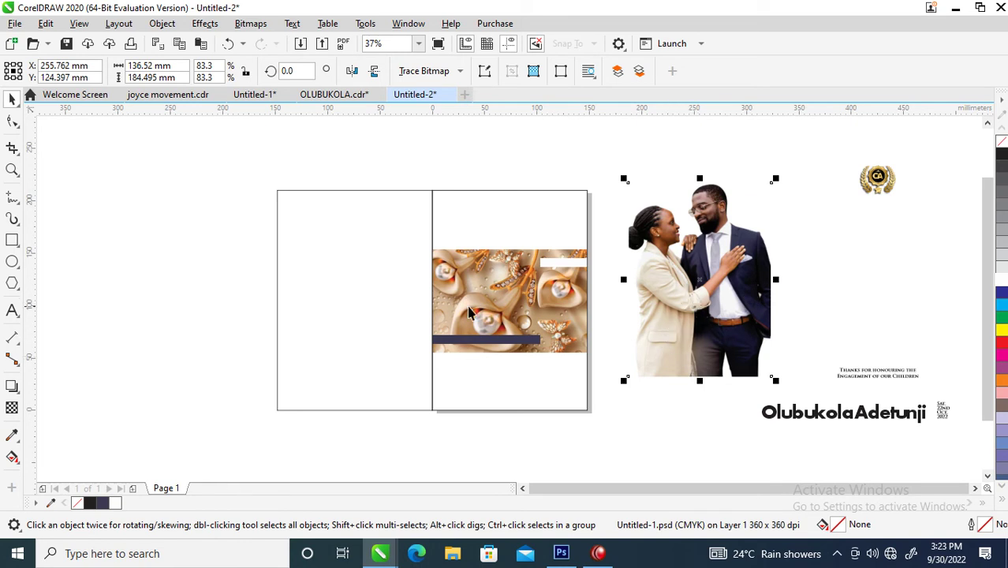
# Step: Crop the couple photo by raising its bottom edge about 47 mm
pyautogui.click(11, 121)
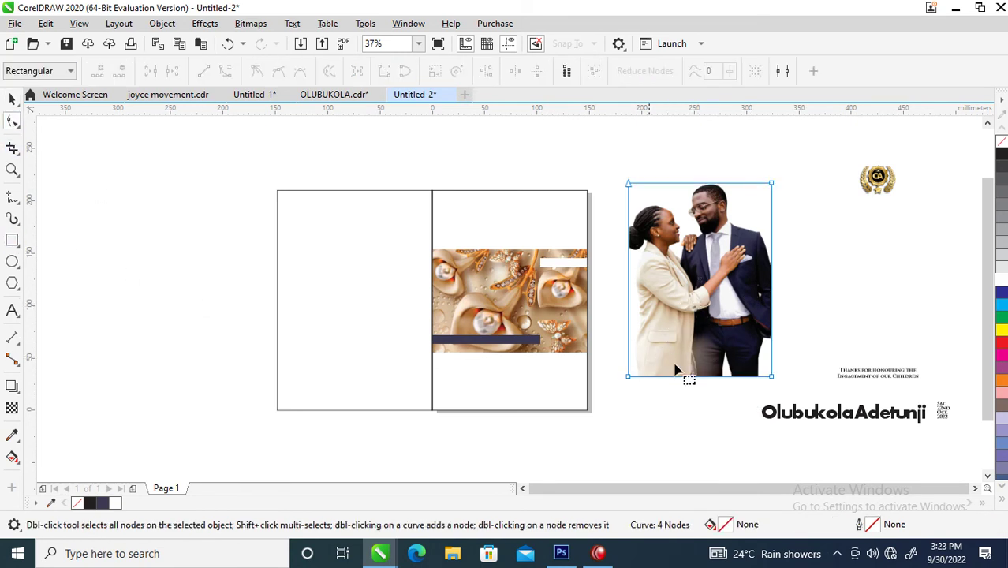
pyautogui.moveTo(618, 350); pyautogui.dragTo(812, 412)
pyautogui.moveTo(769, 378); pyautogui.dragTo(769, 328)
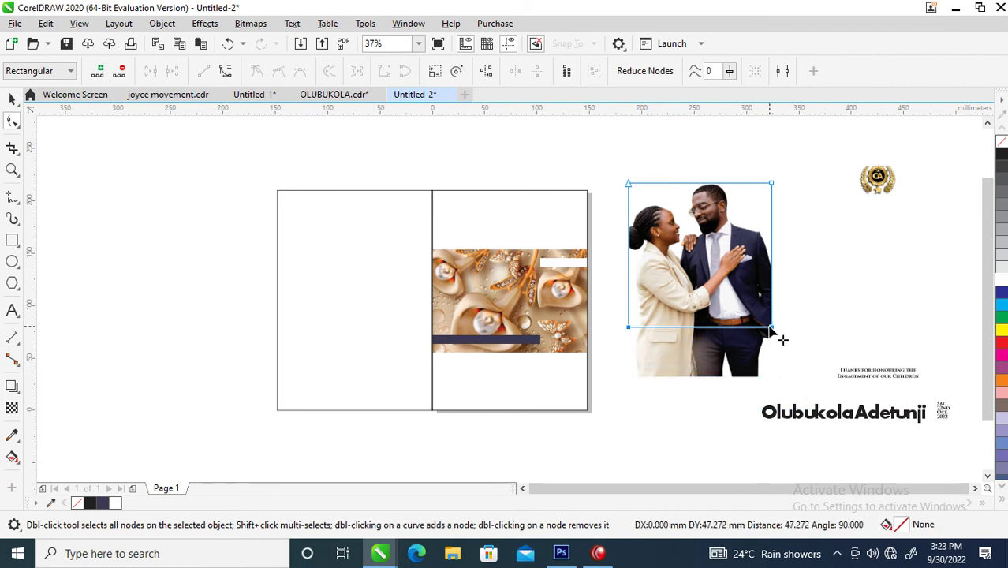
pyautogui.press('space')
# Step: PowerClip the couple photo inside the right panel and shift it down and left
pyautogui.moveTo(745, 321); pyautogui.dragTo(505, 292)
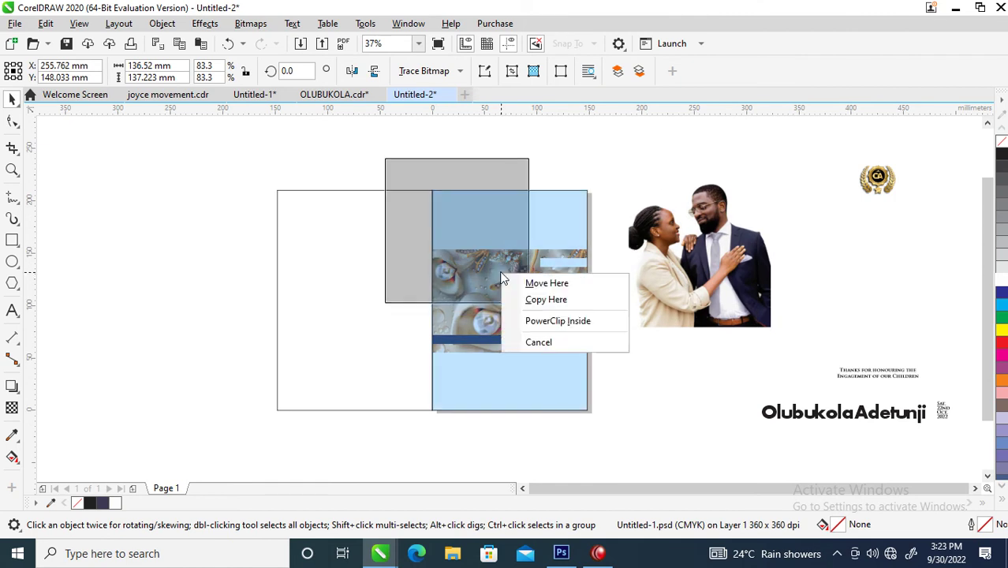
pyautogui.click(567, 321)
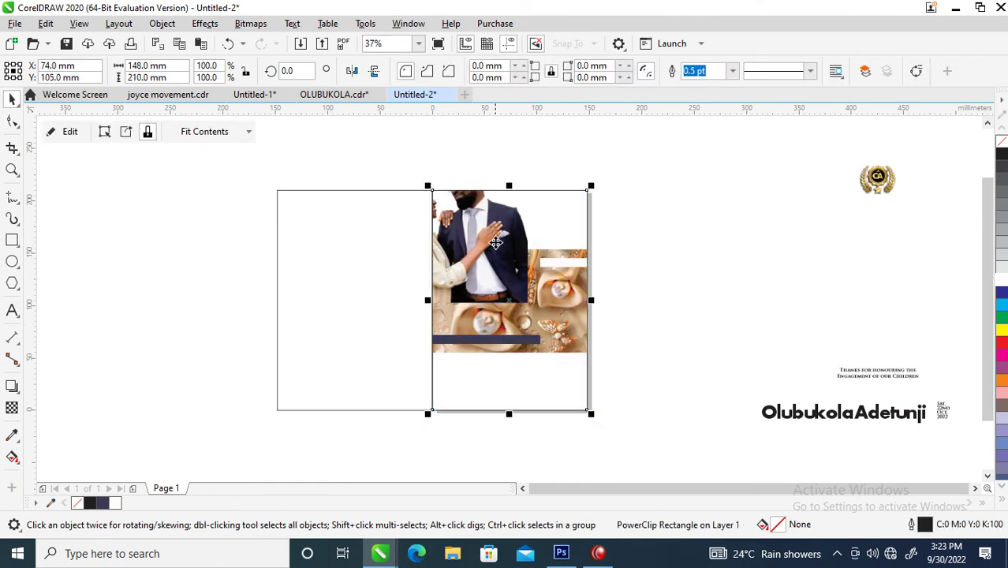
pyautogui.click(491, 227)
pyautogui.keyDown('ctrl'); pyautogui.click(490, 229); pyautogui.keyUp('ctrl')
pyautogui.moveTo(491, 229); pyautogui.dragTo(526, 293)
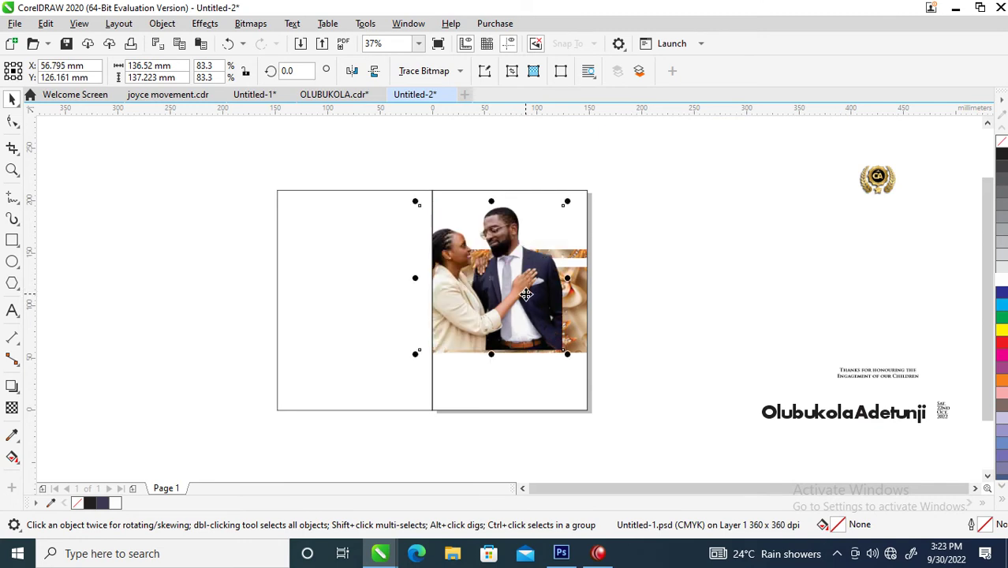
# Step: Mirror the photo horizontally, scale it to 76.3%, and drag the gold logo onto the right panel
pyautogui.click(351, 71)
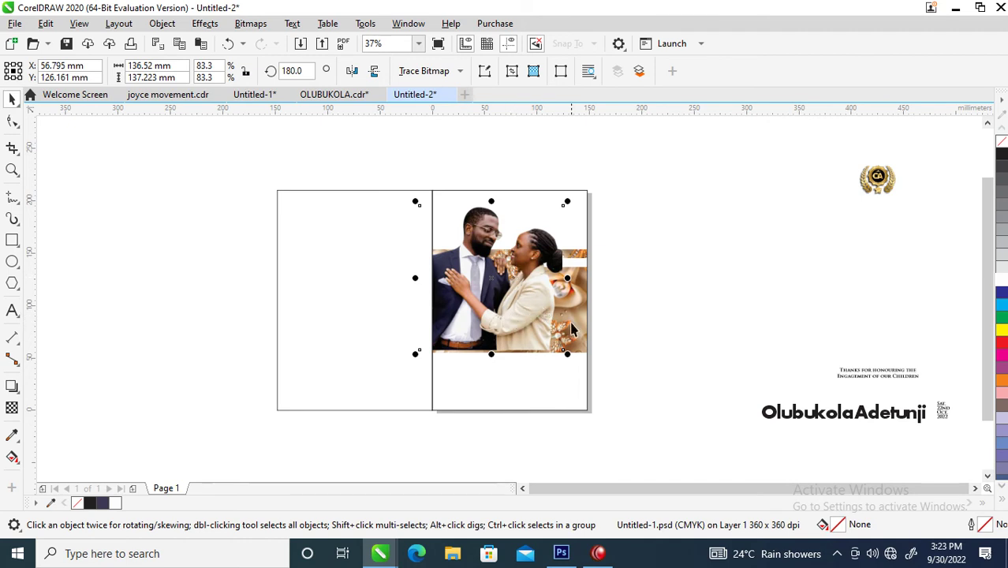
pyautogui.press('z')
pyautogui.moveTo(379, 277); pyautogui.dragTo(641, 380)
pyautogui.moveTo(518, 286); pyautogui.dragTo(505, 295)
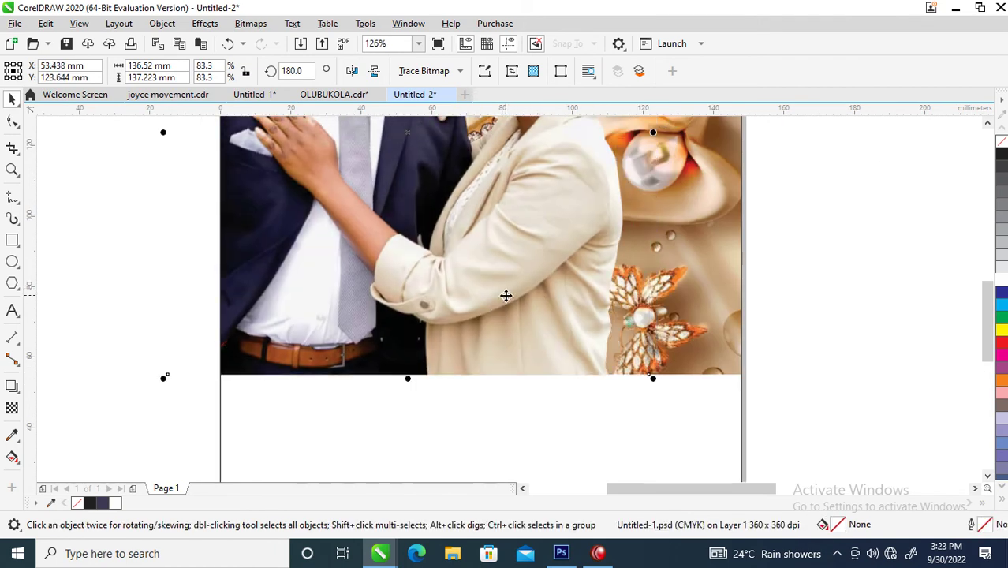
pyautogui.scroll(-5, 608, 320)
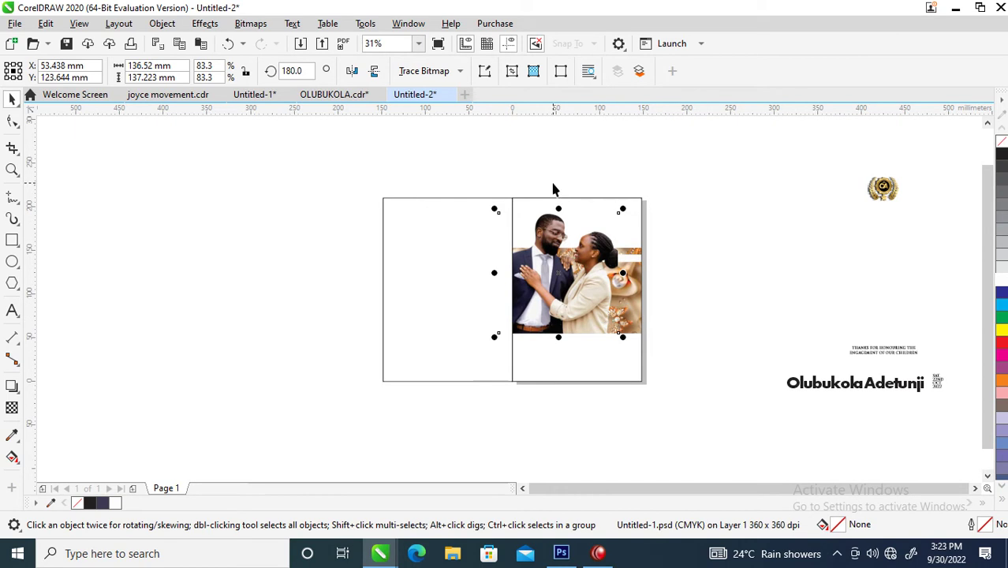
pyautogui.moveTo(624, 211)
pyautogui.mouseDown()
pyautogui.moveTo(603, 223)
pyautogui.moveTo(613, 220)
pyautogui.mouseUp()
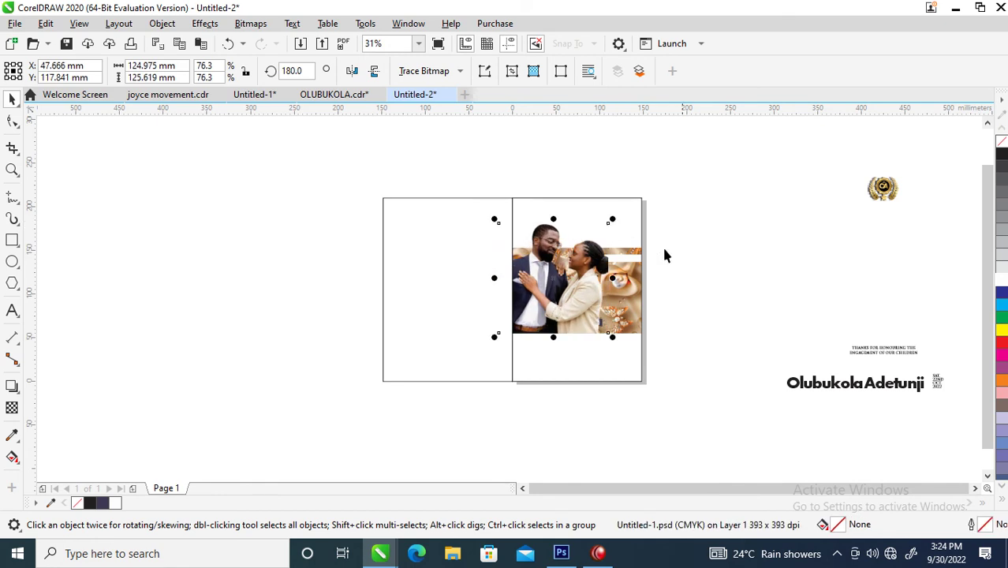
pyautogui.moveTo(804, 153); pyautogui.dragTo(940, 232)
pyautogui.moveTo(862, 199); pyautogui.dragTo(608, 223)
# Step: Position the gold monogram in the right panel's top-right corner above the couple photo
pyautogui.rightClick(608, 222)
pyautogui.press('Escape')
pyautogui.press('z')
pyautogui.moveTo(428, 176); pyautogui.dragTo(666, 305)
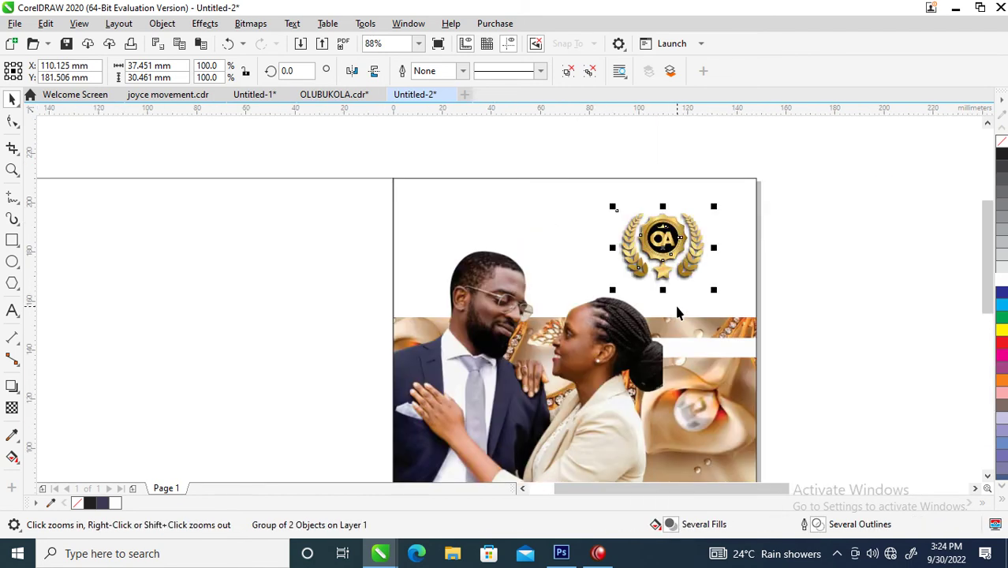
pyautogui.moveTo(668, 246)
pyautogui.mouseDown()
pyautogui.moveTo(706, 229)
pyautogui.moveTo(675, 259)
pyautogui.mouseUp()
pyautogui.scroll(-4, 739, 284)
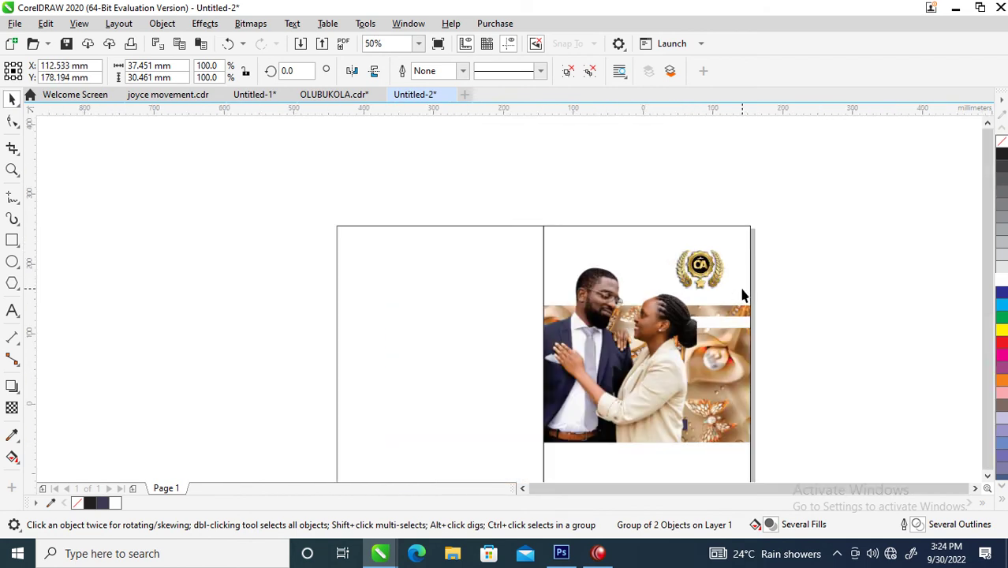
pyautogui.press('z')
pyautogui.moveTo(494, 226); pyautogui.dragTo(887, 431)
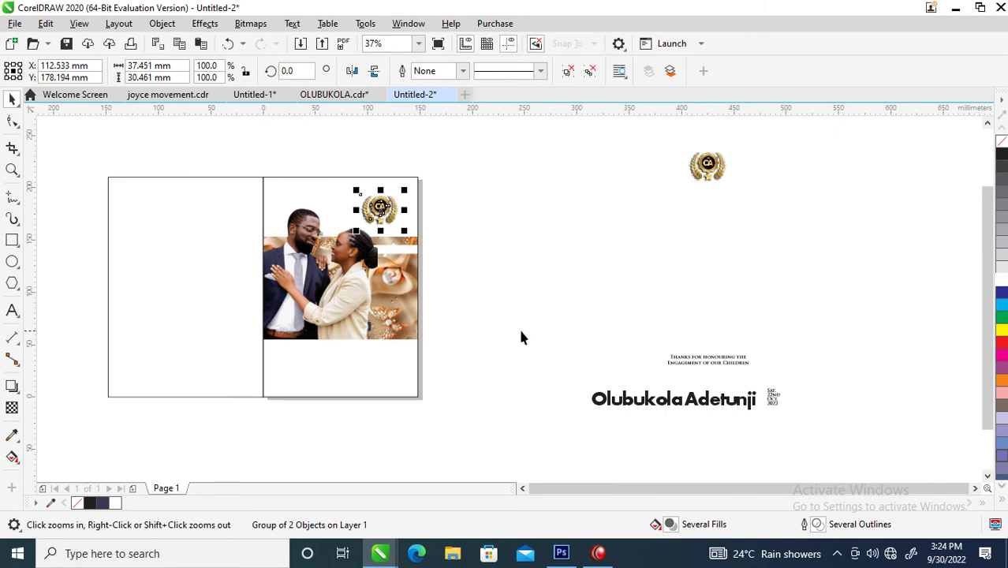
# Step: Move the thank-you text from the pasteboard onto the card below the photo
pyautogui.press('space')
pyautogui.click(739, 360)
pyautogui.moveTo(740, 359); pyautogui.dragTo(371, 354)
pyautogui.press('space')
pyautogui.moveTo(229, 299); pyautogui.dragTo(462, 410)
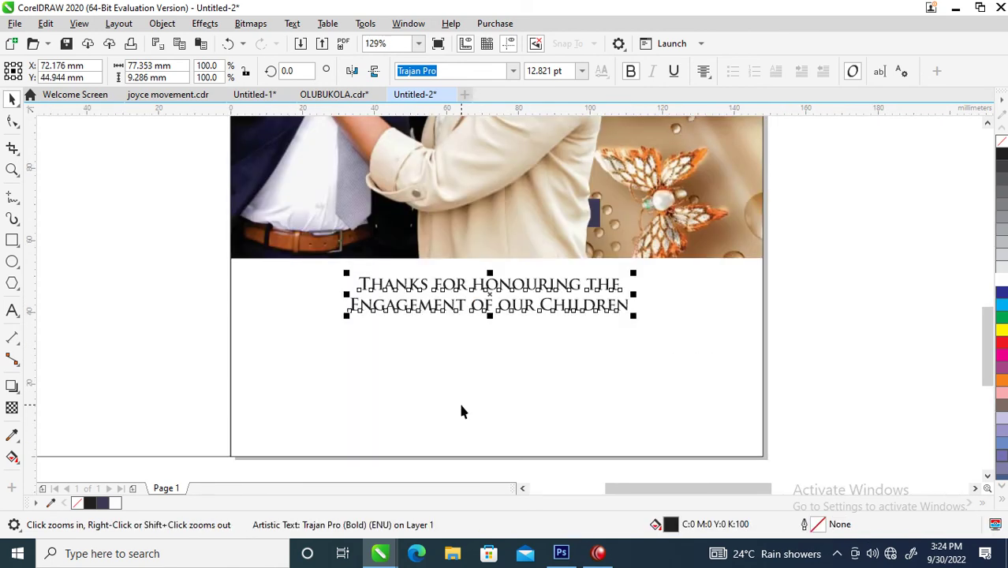
# Step: Join 'Thanks for honouring the Engagement of our Children' into one line and shrink it to 9.341 pt
pyautogui.doubleClick(353, 306)
pyautogui.press('BackSpace')
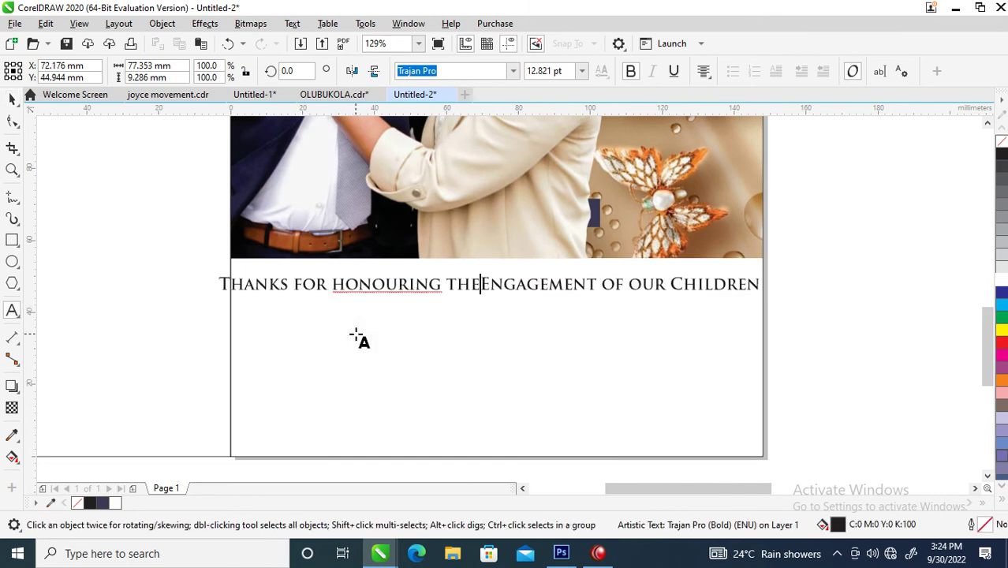
pyautogui.hotkey('ctrl', 'space')
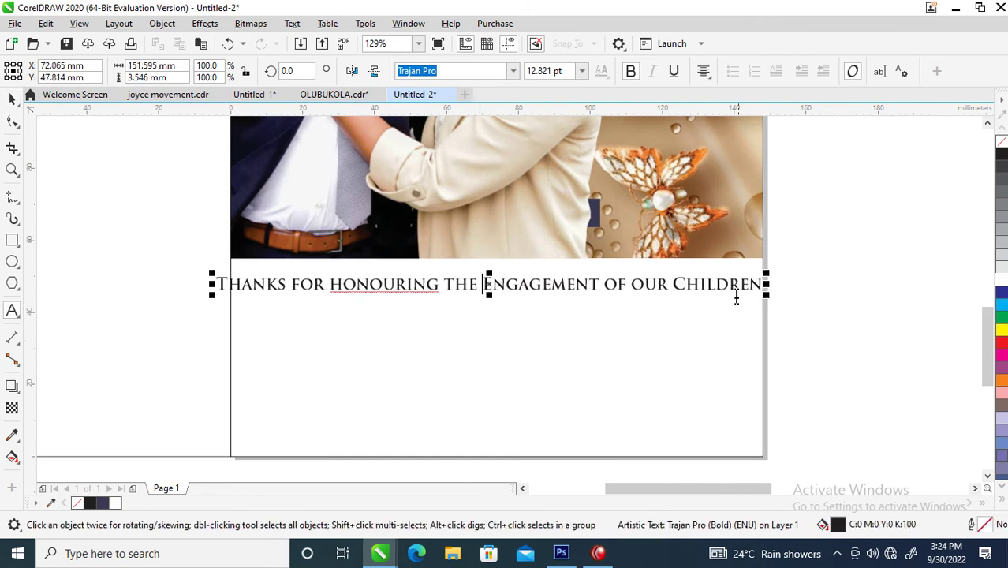
pyautogui.moveTo(769, 272); pyautogui.dragTo(700, 253)
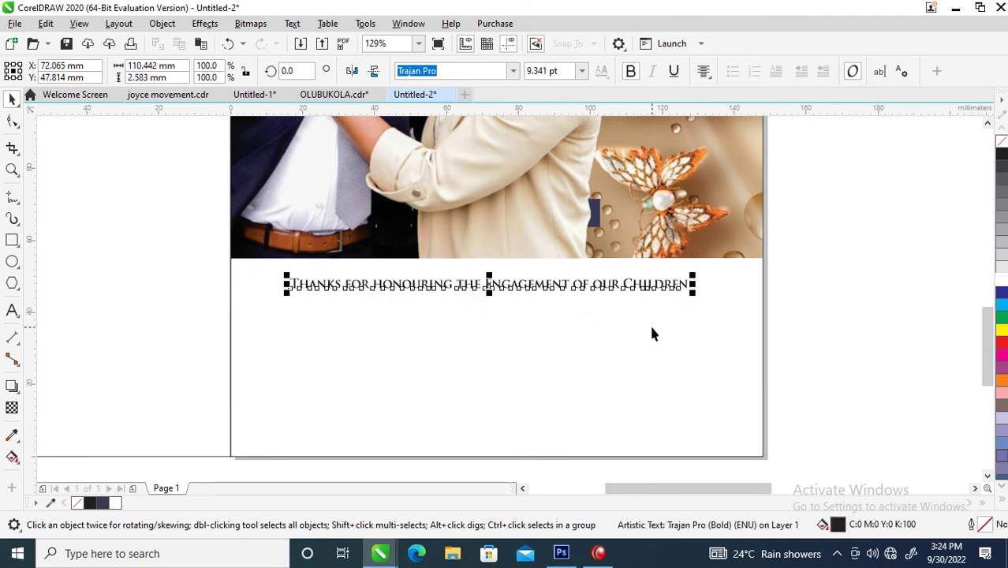
pyautogui.scroll(-4, 650, 323)
pyautogui.press('z')
pyautogui.moveTo(780, 403); pyautogui.dragTo(939, 393)
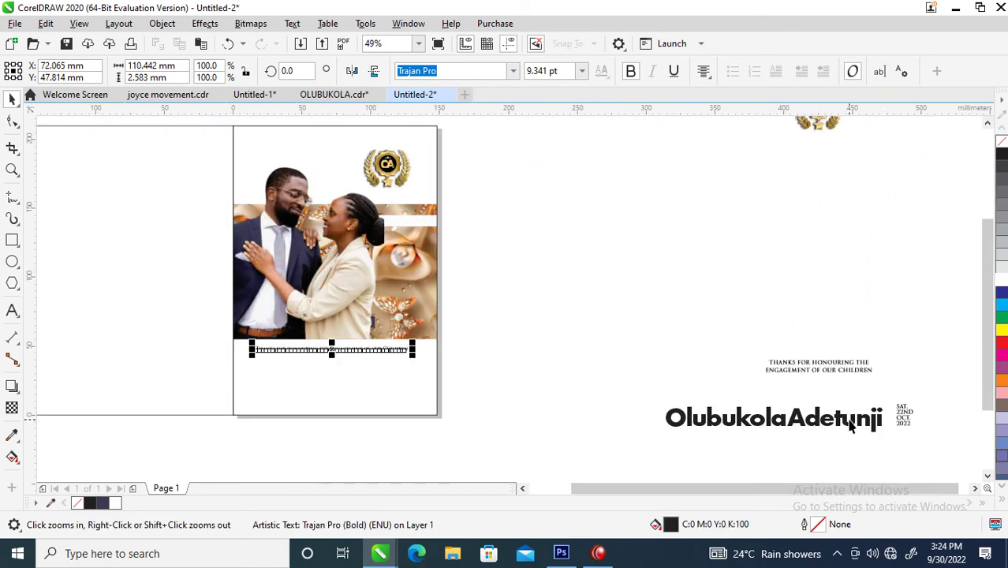
pyautogui.press('Escape')
pyautogui.click(815, 426)
pyautogui.keyDown('shift'); pyautogui.click(756, 420); pyautogui.keyUp('shift')
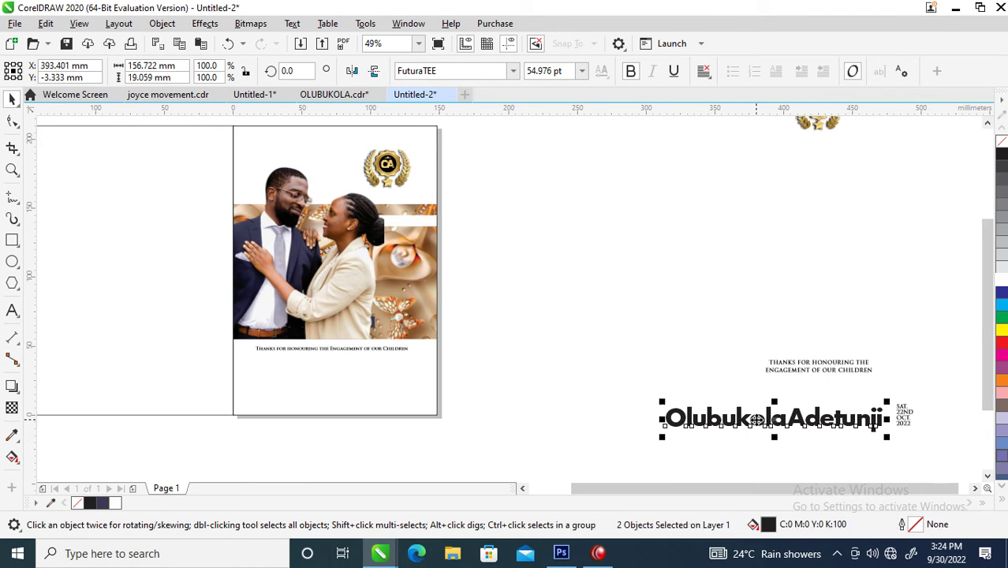
pyautogui.moveTo(777, 418); pyautogui.dragTo(378, 370)
pyautogui.moveTo(911, 422); pyautogui.dragTo(351, 396)
pyautogui.press('z')
pyautogui.moveTo(175, 283); pyautogui.dragTo(536, 448)
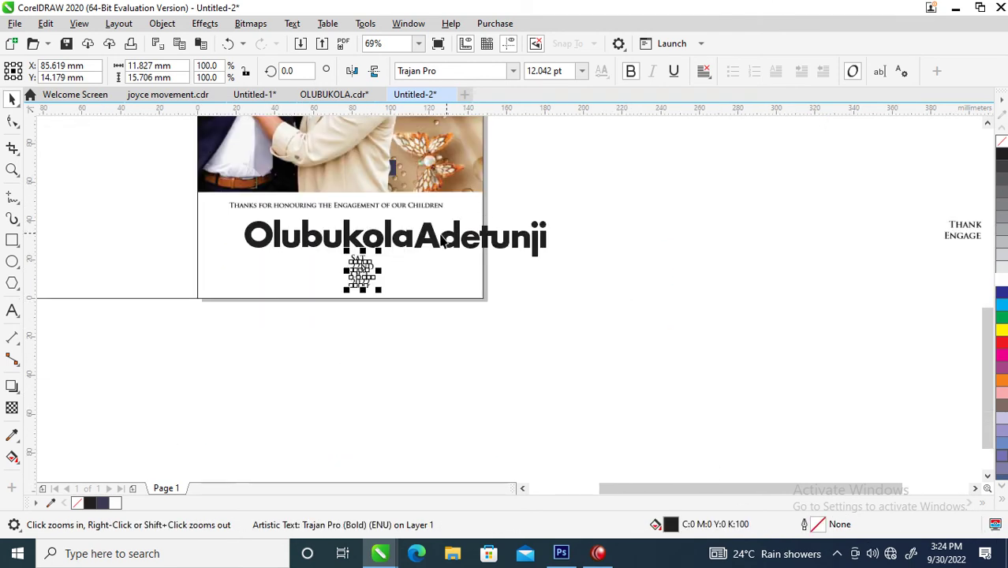
# Step: Select the thank-you line, name and date together and leave a copy beside the page
pyautogui.moveTo(655, 208); pyautogui.dragTo(378, 259)
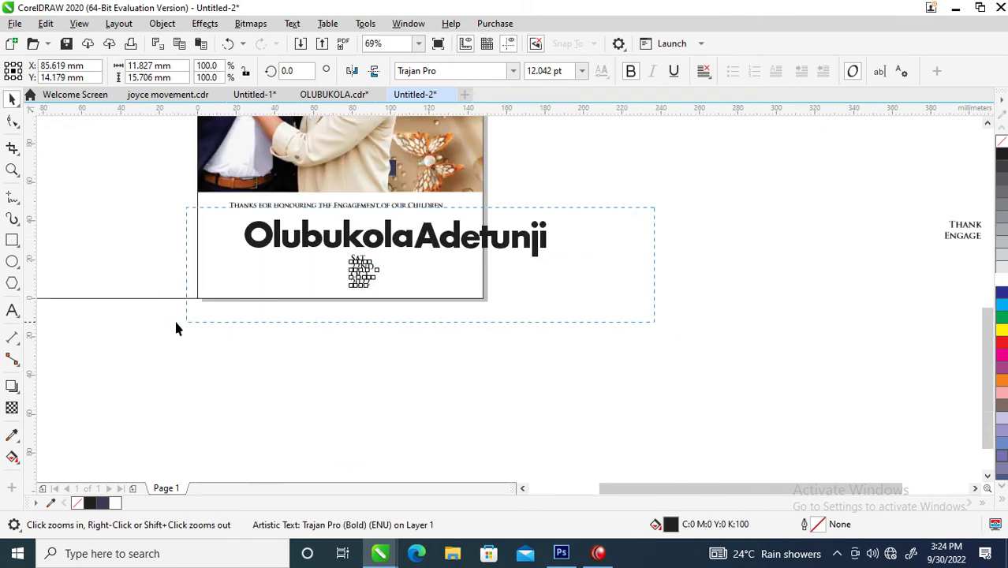
pyautogui.moveTo(177, 323); pyautogui.dragTo(177, 323)
pyautogui.moveTo(290, 232); pyautogui.dragTo(873, 301)
pyautogui.scroll(-3, 510, 271)
pyautogui.press('z')
pyautogui.moveTo(546, 250); pyautogui.dragTo(403, 151)
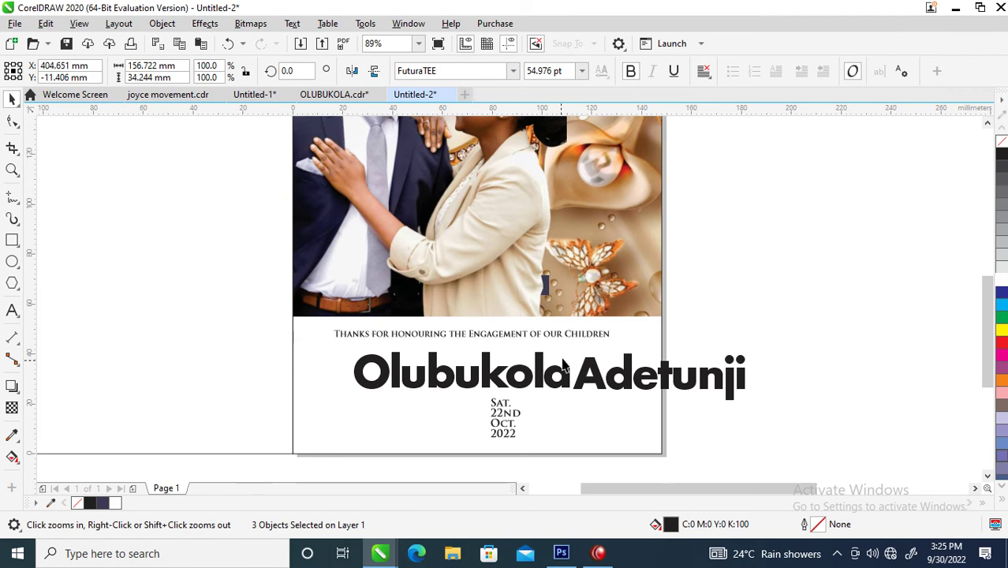
pyautogui.press('space')
pyautogui.click(564, 387)
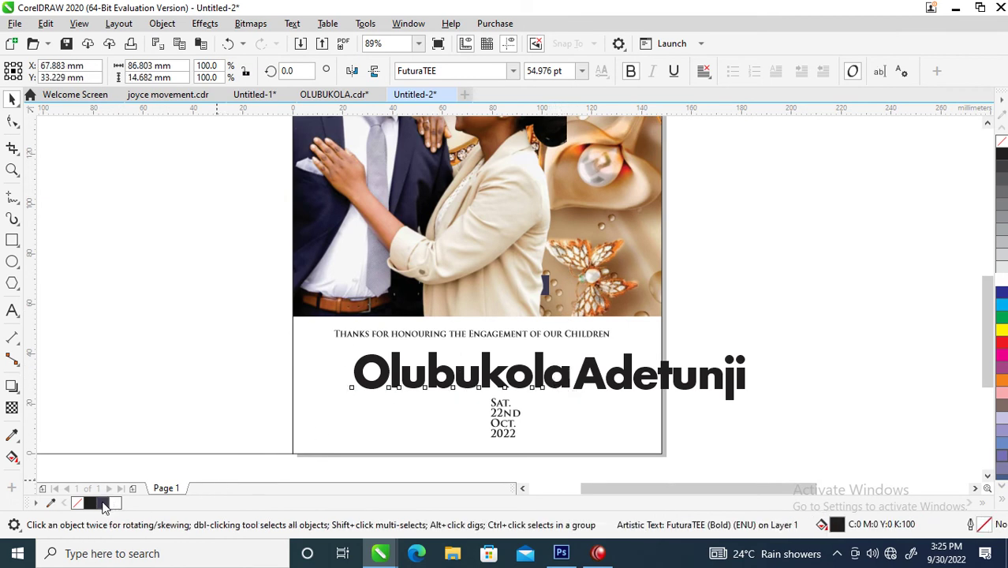
pyautogui.click(103, 504)
pyautogui.click(645, 385)
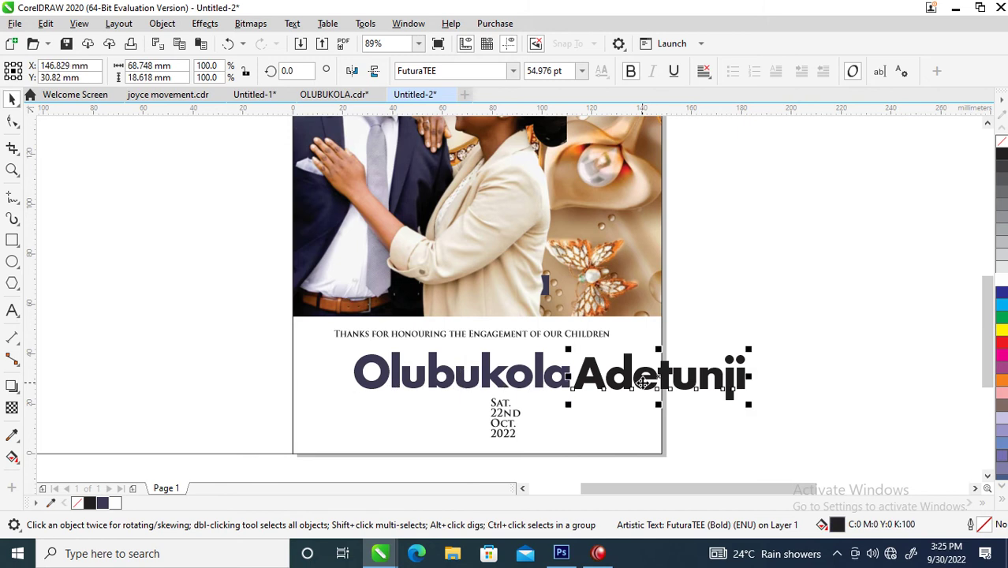
pyautogui.hotkey('ctrl', 'r')
pyautogui.moveTo(639, 382); pyautogui.dragTo(498, 428)
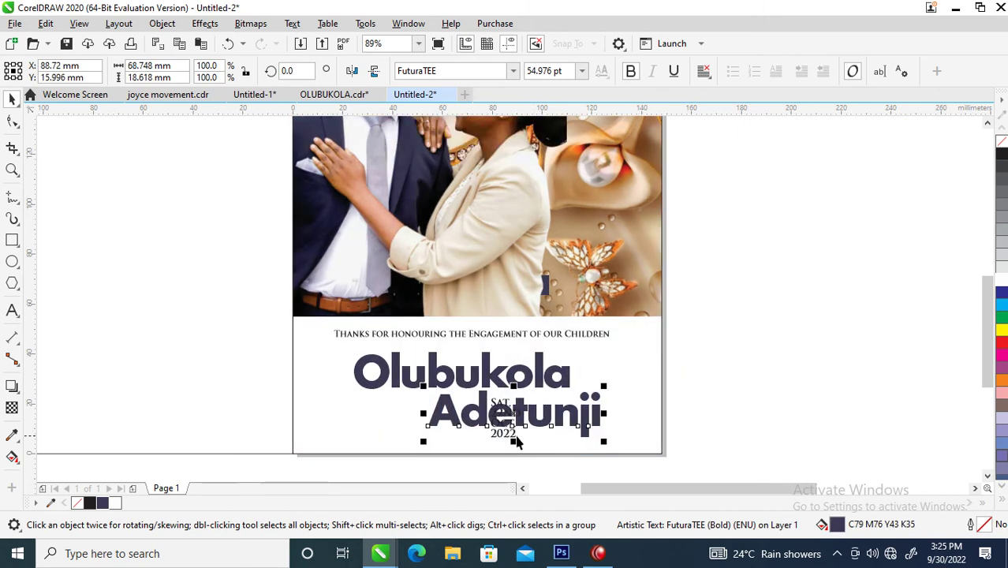
pyautogui.click(505, 430)
pyautogui.moveTo(505, 430); pyautogui.dragTo(631, 434)
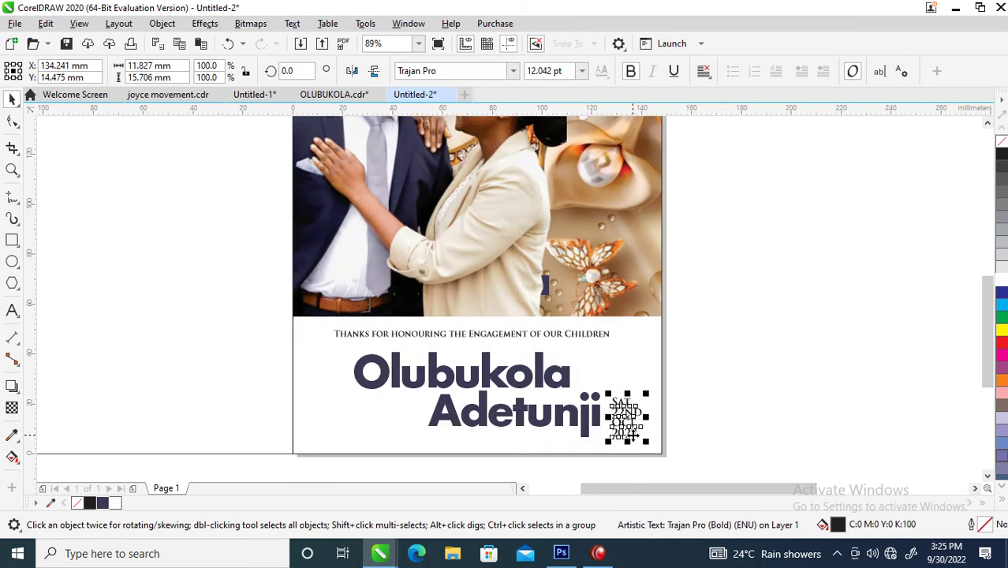
pyautogui.click(454, 426)
pyautogui.moveTo(453, 426); pyautogui.dragTo(420, 426)
pyautogui.moveTo(295, 343); pyautogui.dragTo(562, 452)
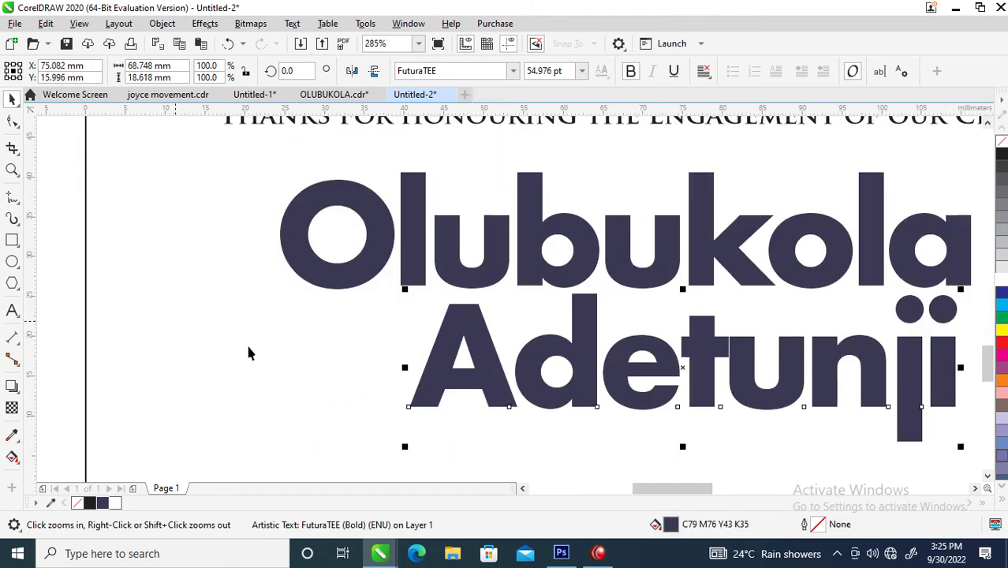
# Step: Draw a tall thin rectangle to the left of Adetunji
pyautogui.click(14, 199)
pyautogui.click(57, 230)
pyautogui.click(330, 306)
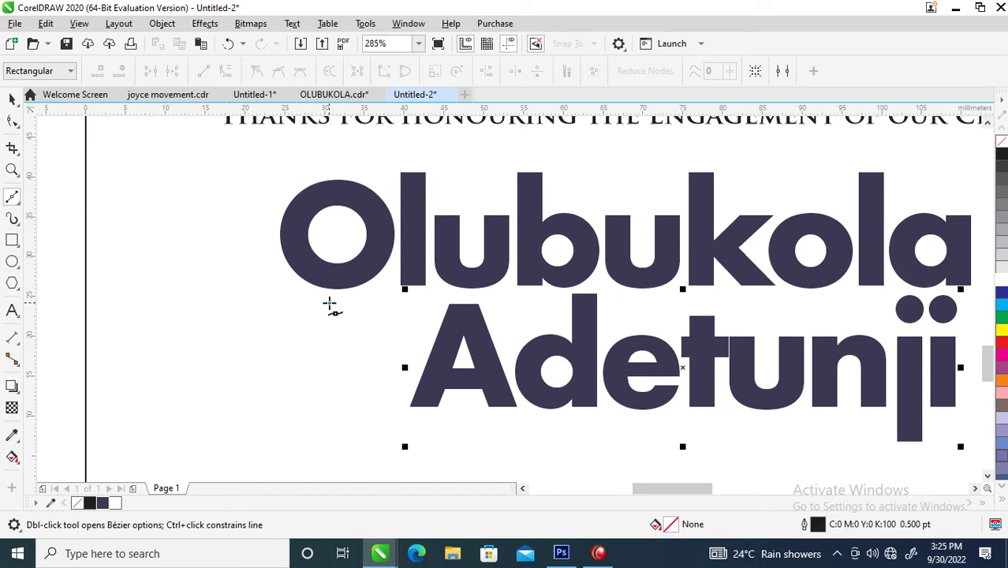
pyautogui.press('space')
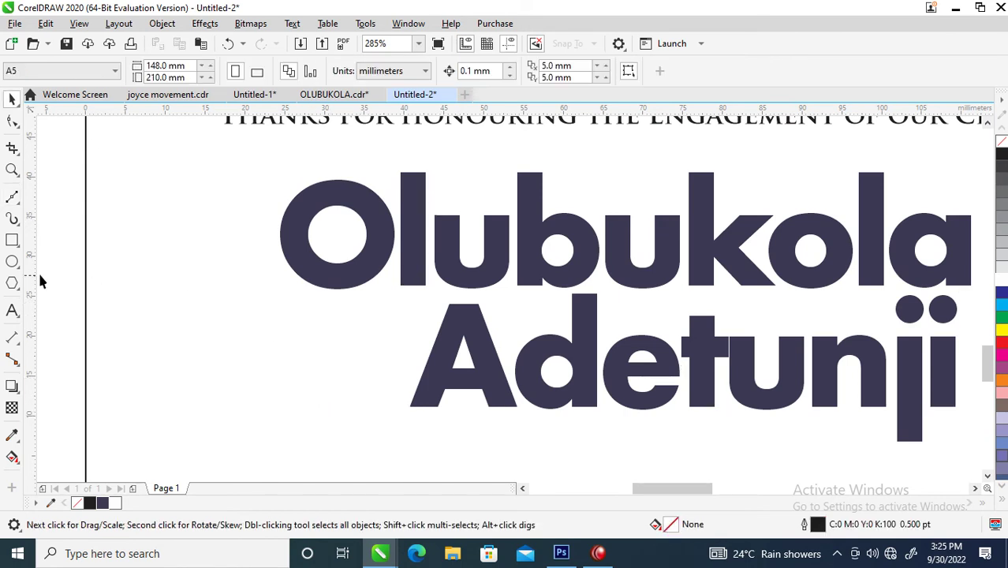
pyautogui.press('F6')
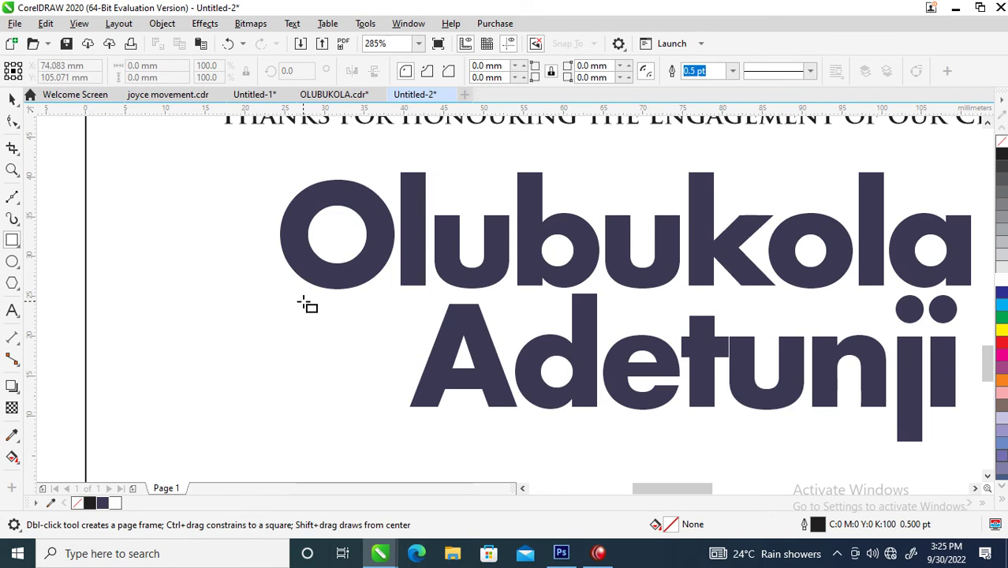
pyautogui.moveTo(276, 303); pyautogui.dragTo(300, 419)
# Step: Convert the rectangle to curves and delete its two left nodes, leaving a vertical line
pyautogui.press('space')
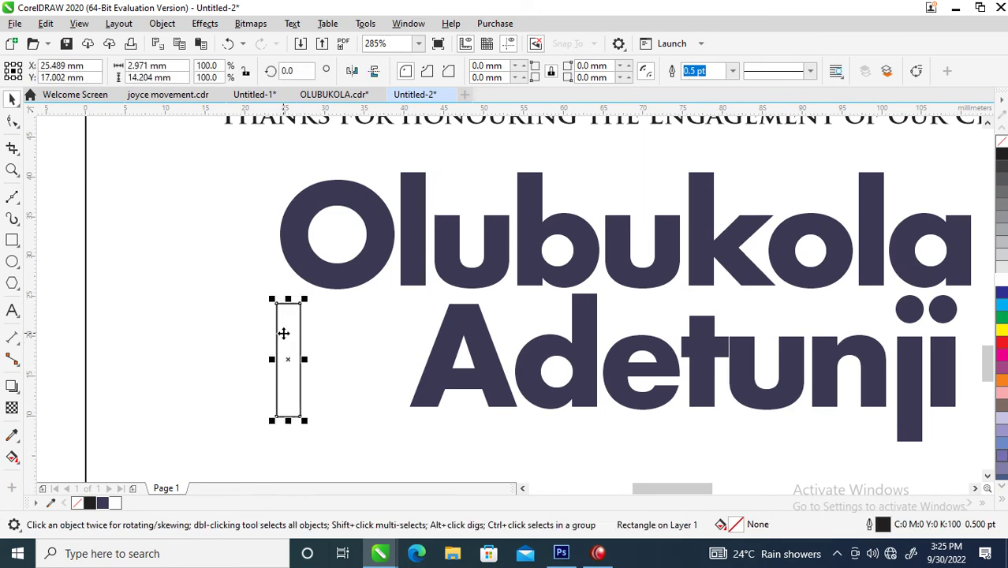
pyautogui.rightClick(284, 331)
pyautogui.click(346, 130)
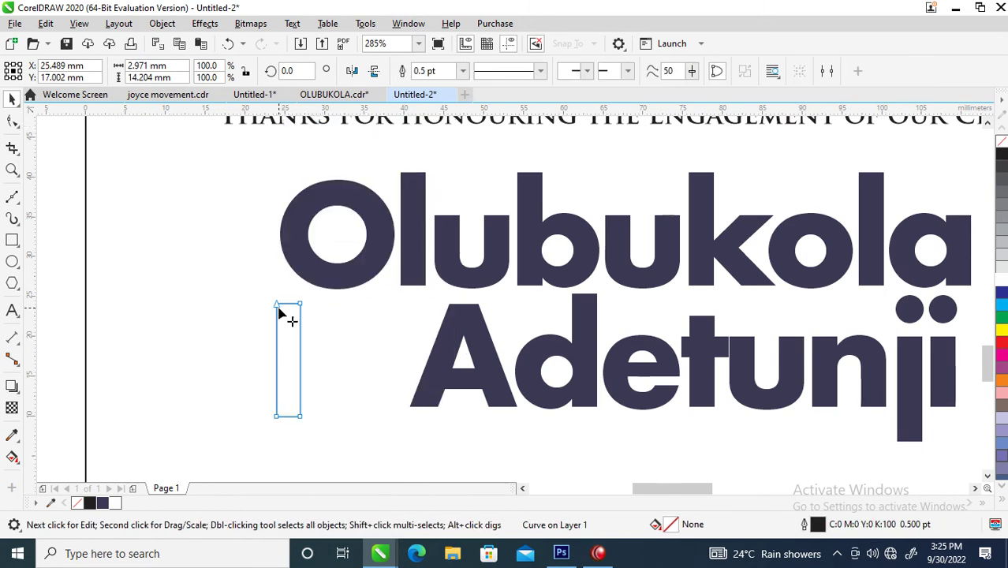
pyautogui.press('F10')
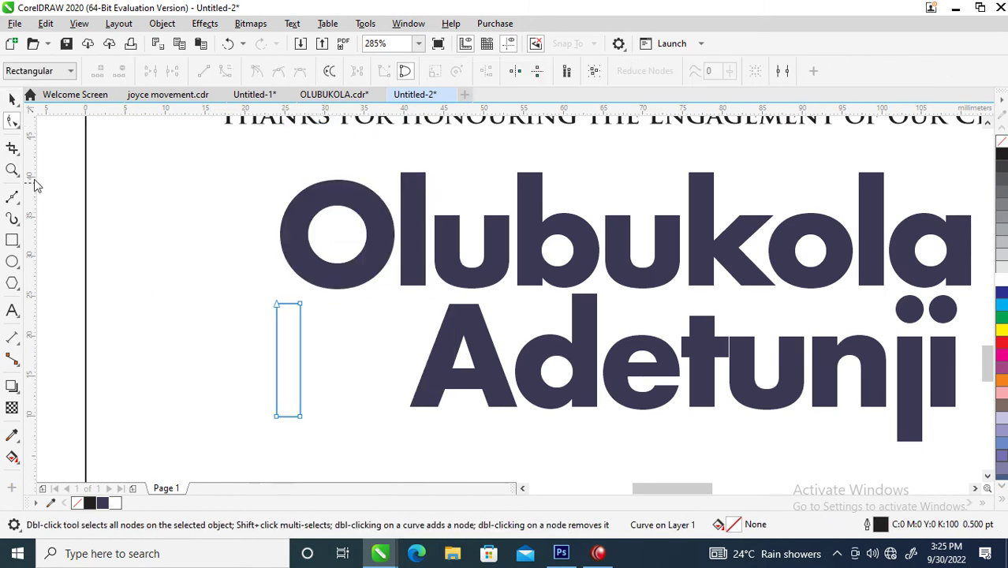
pyautogui.doubleClick(277, 305)
pyautogui.doubleClick(277, 413)
pyautogui.rightClick(300, 364)
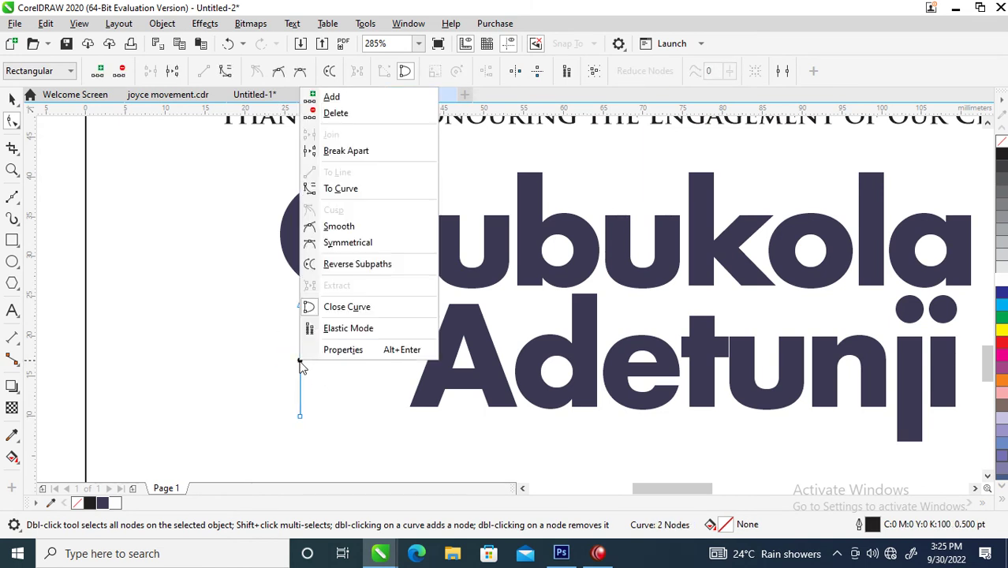
# Step: Turn the line segment into a curve and bend it into a half-heart shape
pyautogui.click(339, 189)
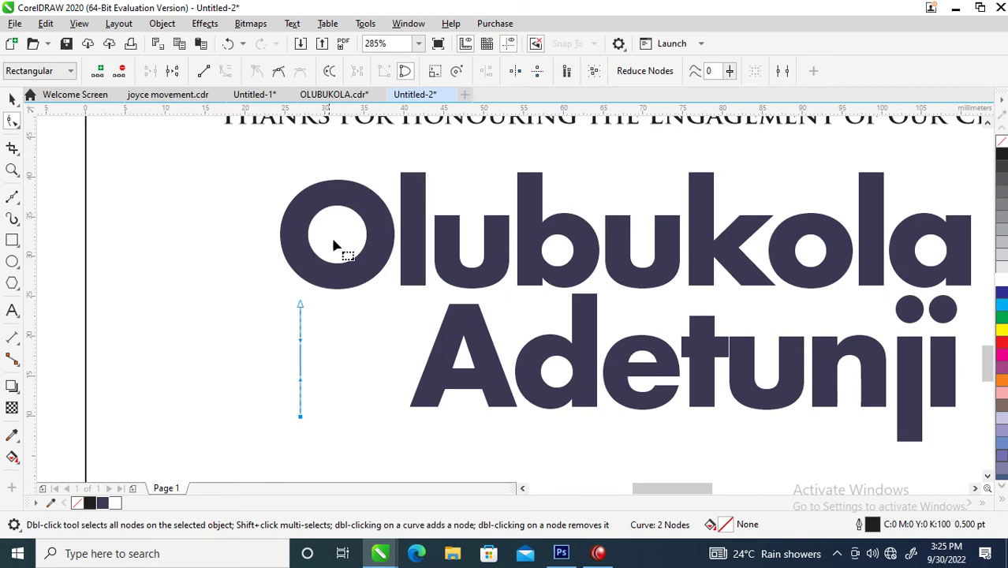
pyautogui.moveTo(302, 344); pyautogui.dragTo(198, 202)
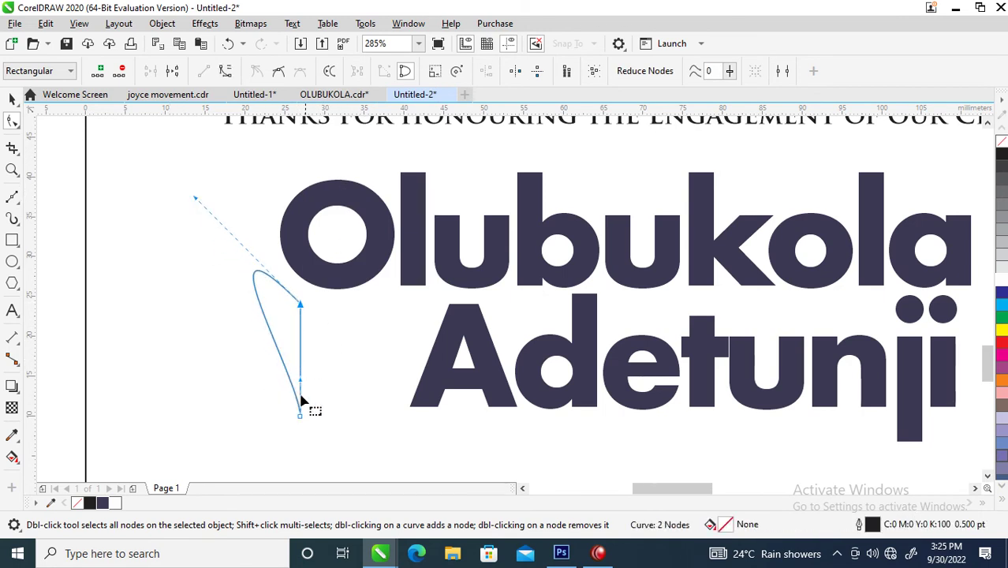
pyautogui.moveTo(302, 384); pyautogui.dragTo(133, 411)
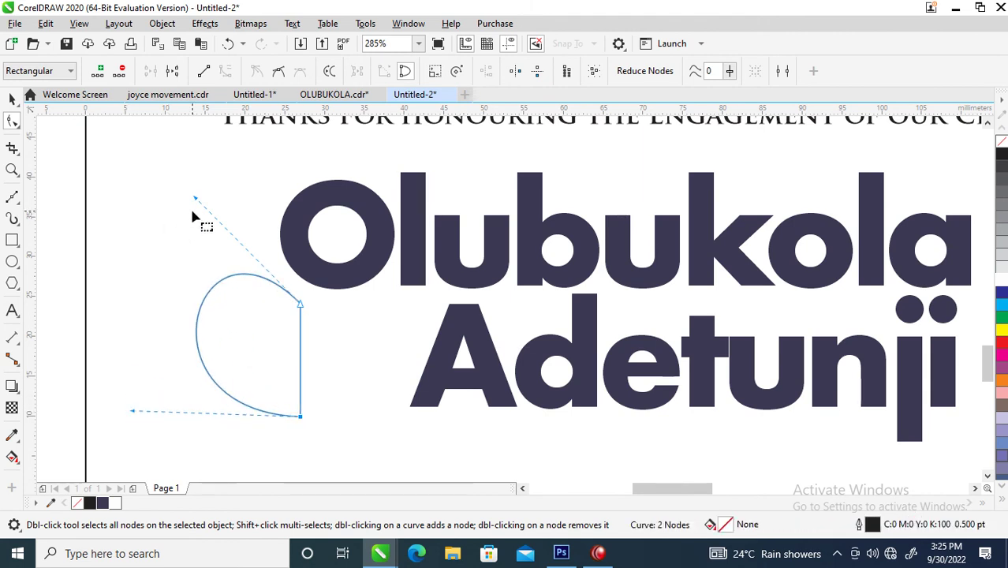
pyautogui.moveTo(198, 198); pyautogui.dragTo(256, 191)
pyautogui.moveTo(133, 412); pyautogui.dragTo(109, 367)
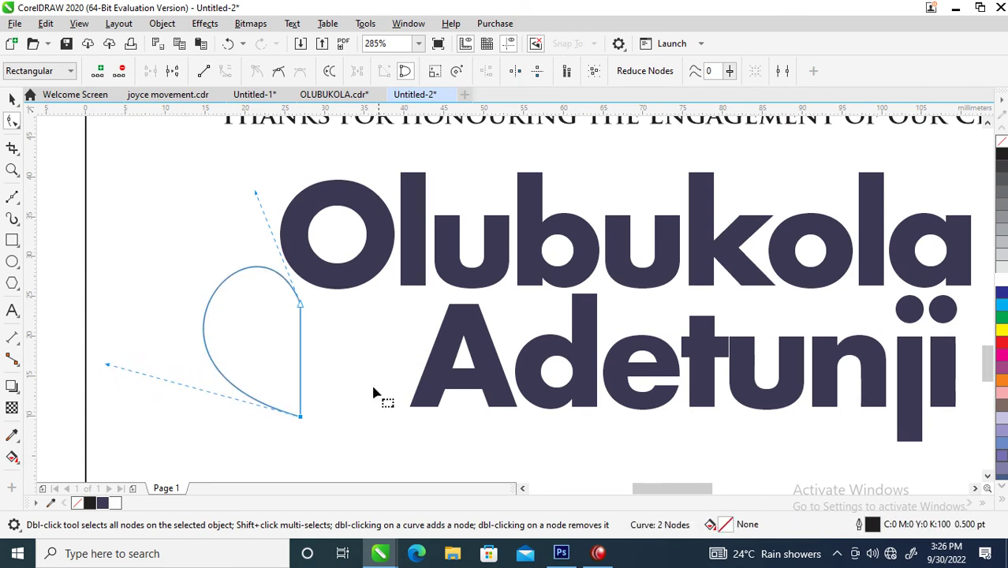
pyautogui.moveTo(255, 192); pyautogui.dragTo(226, 203)
# Step: Mirror a copy of the half heart across to close the heart outline
pyautogui.press('space')
pyautogui.moveTo(192, 344); pyautogui.dragTo(308, 338)
pyautogui.keyDown('shift'); pyautogui.click(268, 328); pyautogui.keyUp('shift')
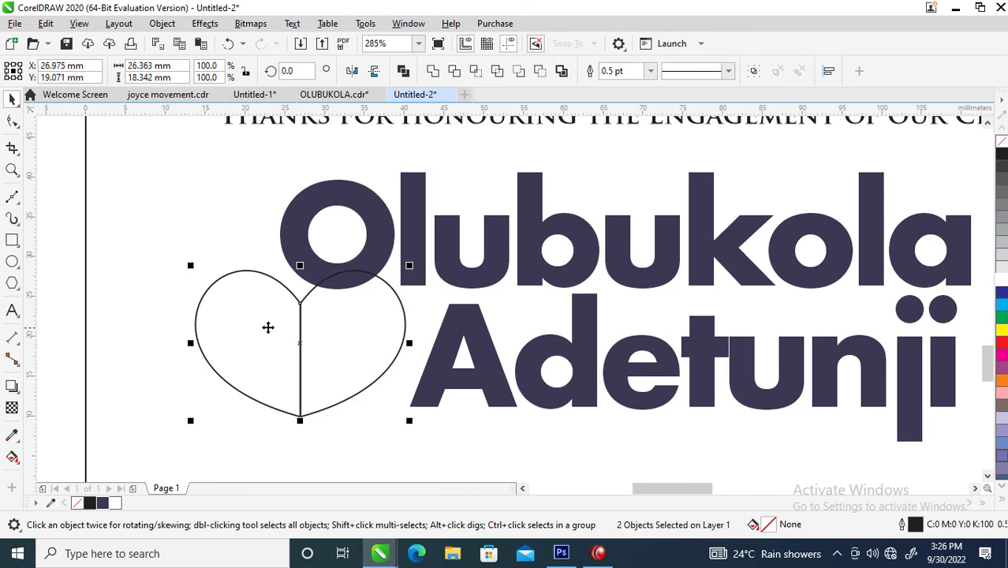